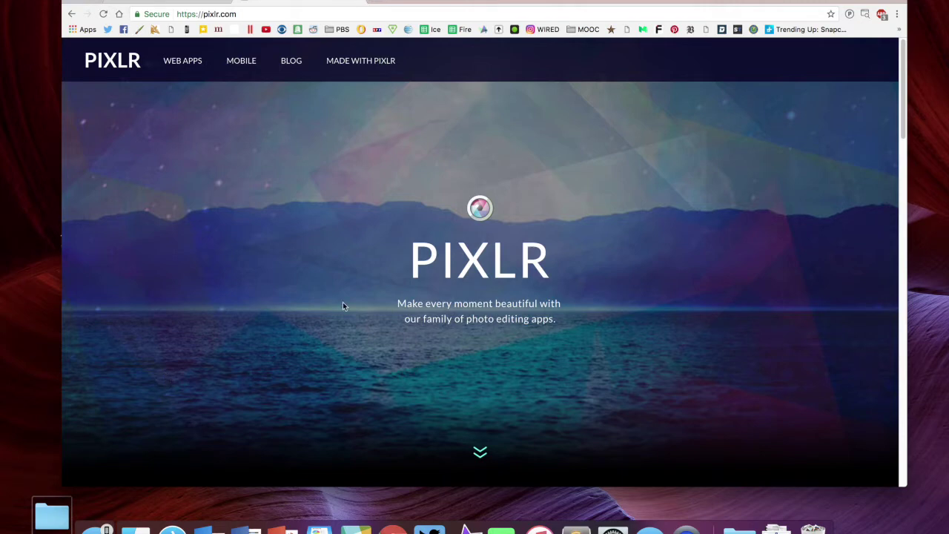
Step: Scroll the Pixlr home page down to the Editor and Express web app choices
{"action": "left_click", "coordinate": [482, 454]}
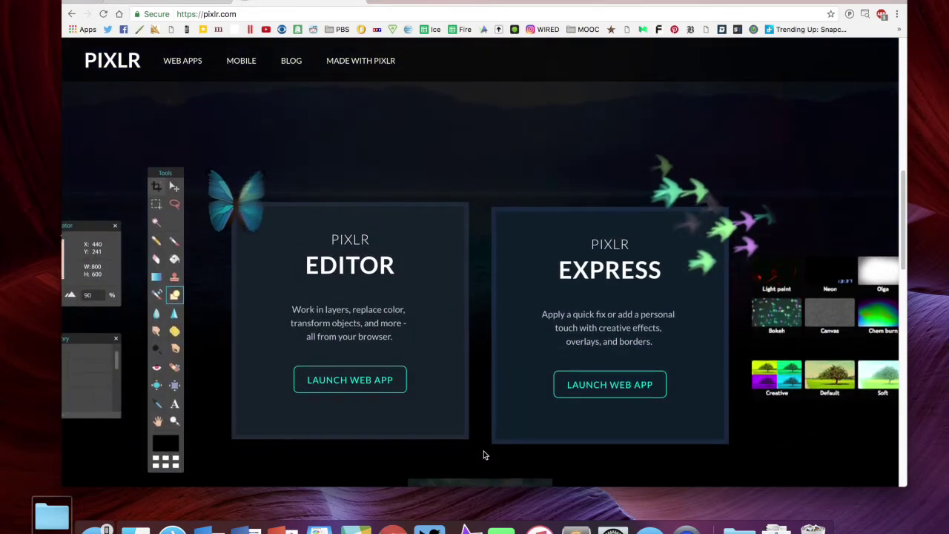
Step: Launch the Pixlr Editor web app, then switch to the TRACS Blog Review 4 assignment page
{"action": "left_click", "coordinate": [350, 383]}
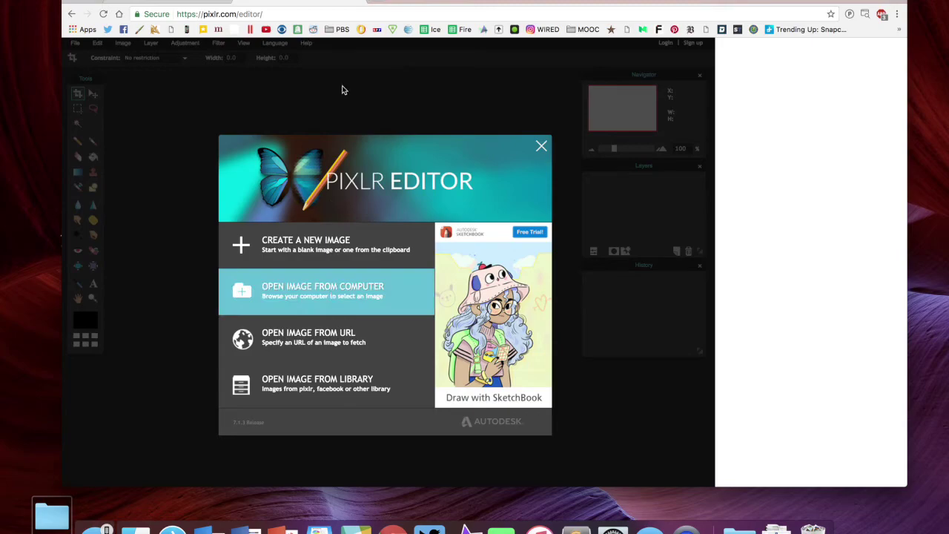
{"action": "left_click", "coordinate": [192, 3]}
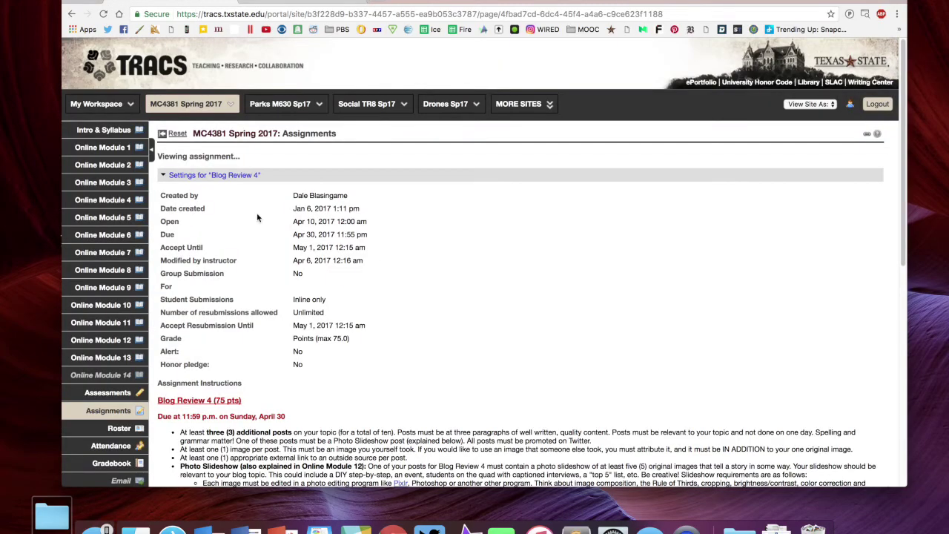
{"action": "scroll", "coordinate": [259, 217], "scroll_direction": "down", "scroll_amount": 10}
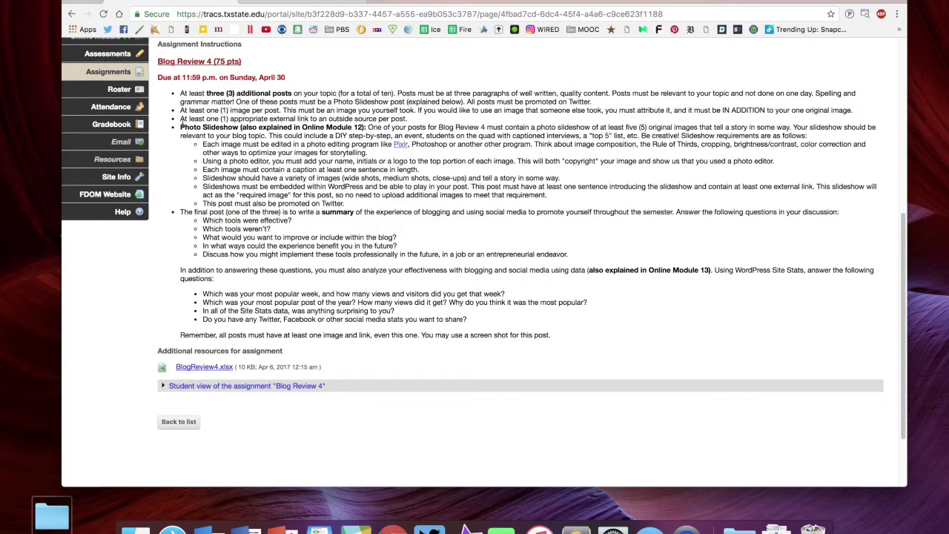
{"action": "left_click_drag", "start_coordinate": [180, 127], "coordinate": [361, 204]}
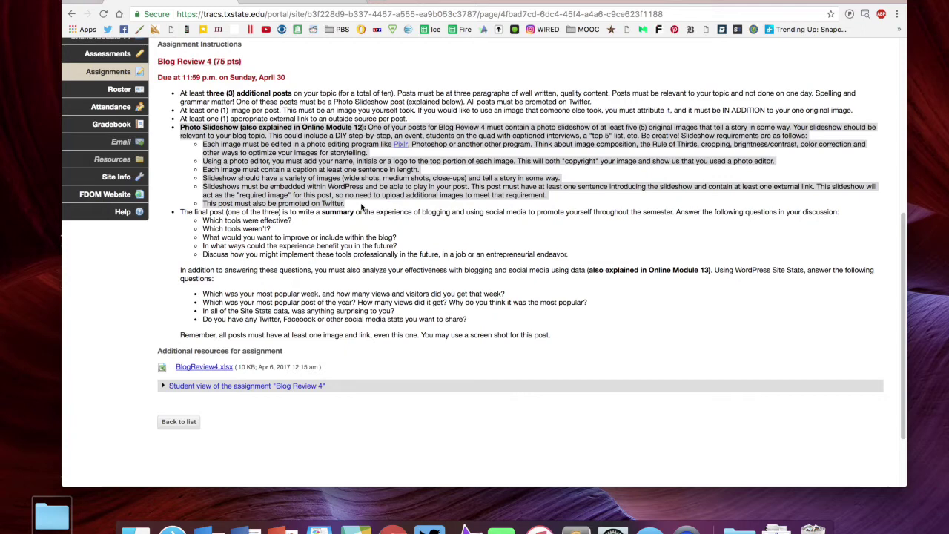
{"action": "left_click", "coordinate": [275, 149]}
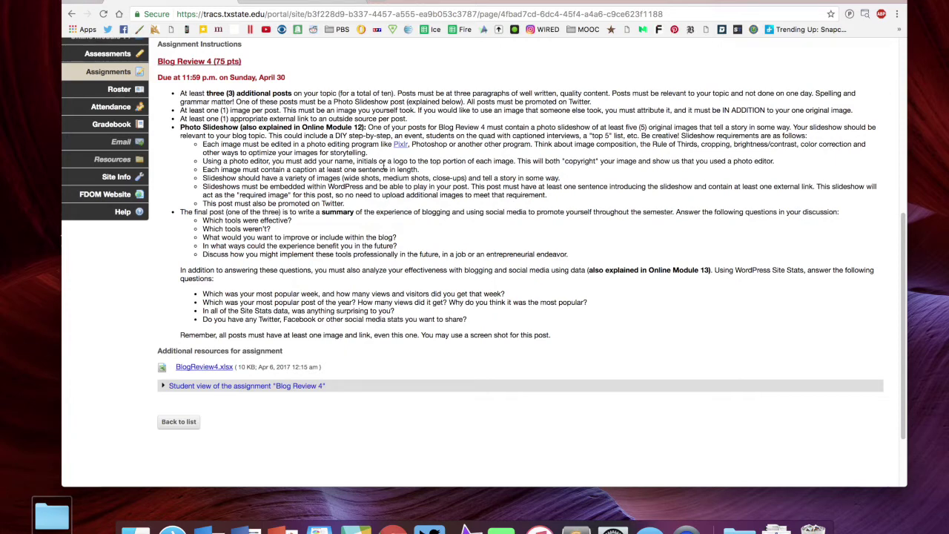
{"action": "left_click", "coordinate": [321, 2]}
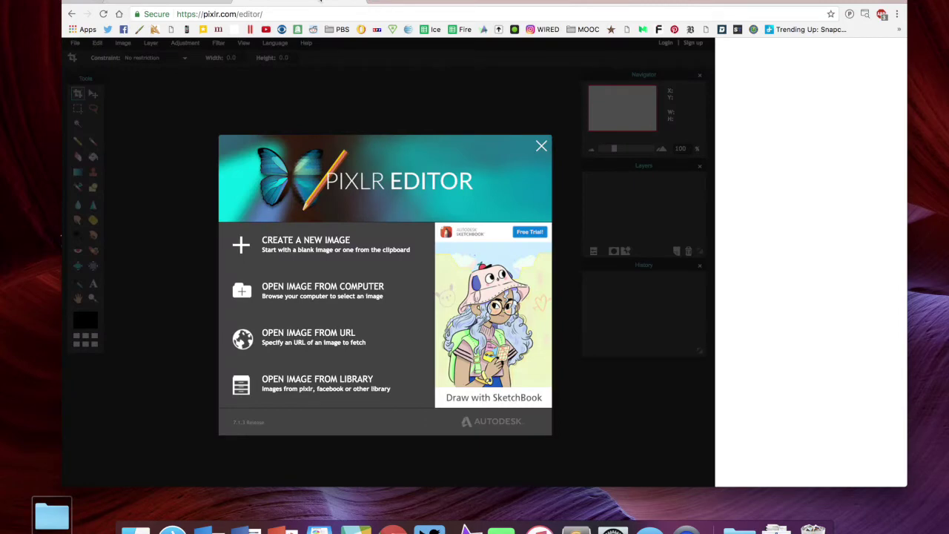
{"action": "double_click", "coordinate": [56, 517]}
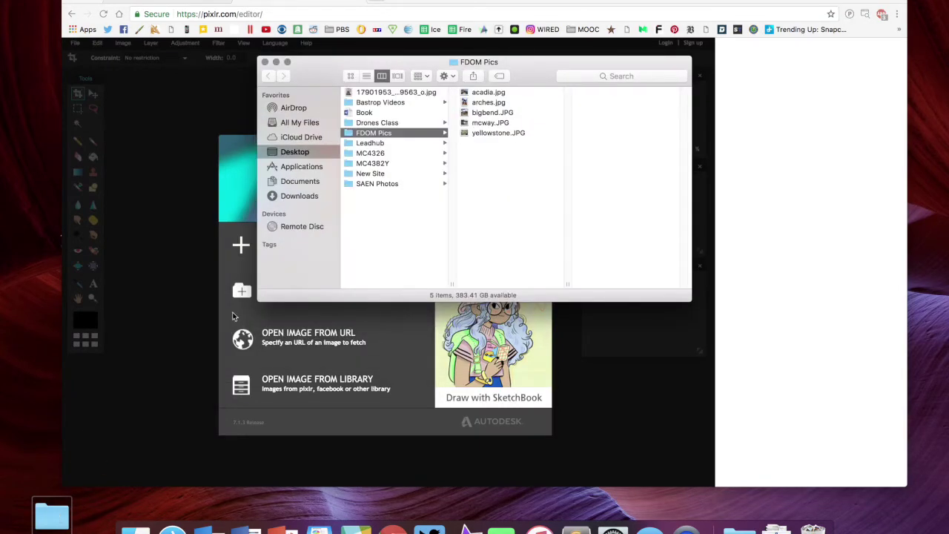
{"action": "left_click", "coordinate": [488, 93]}
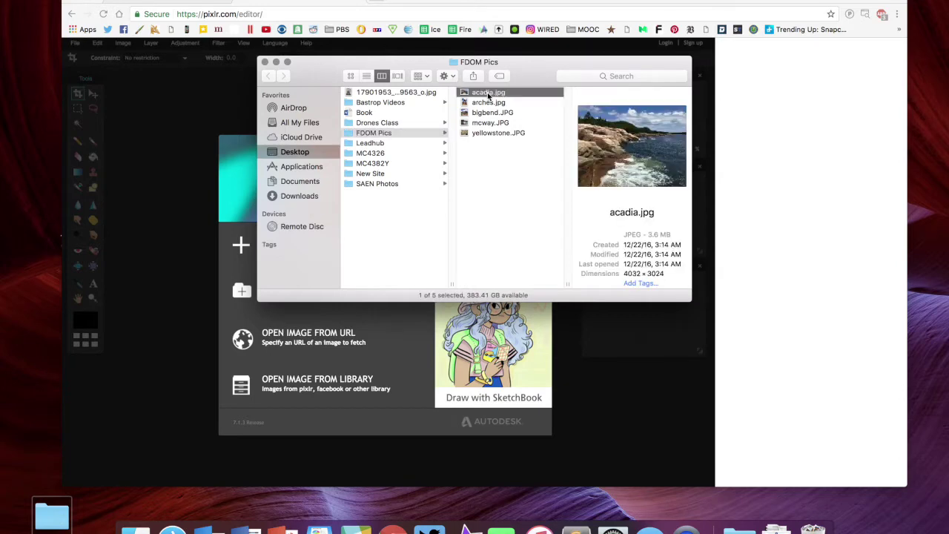
{"action": "key", "text": "Down"}
{"action": "key", "text": "Down"}
{"action": "key", "text": "Down"}
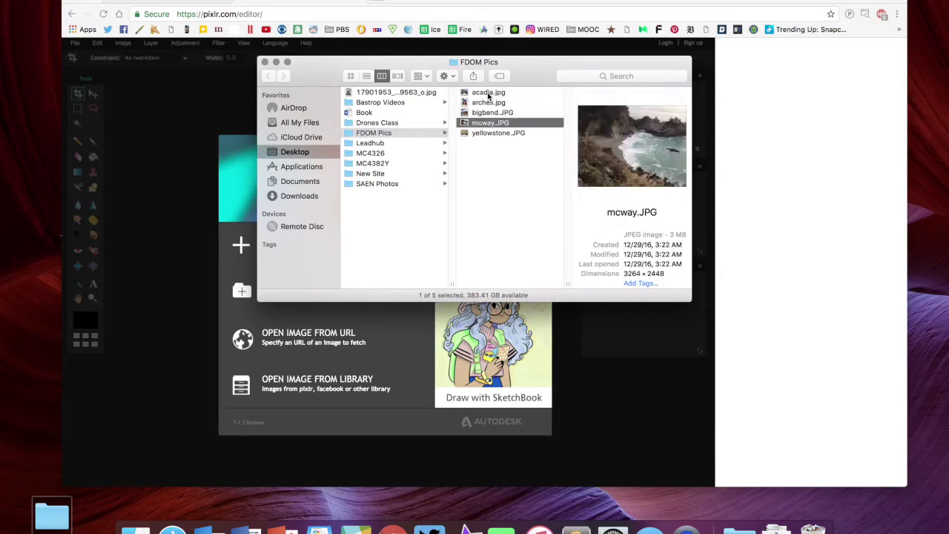
{"action": "key", "text": "Down"}
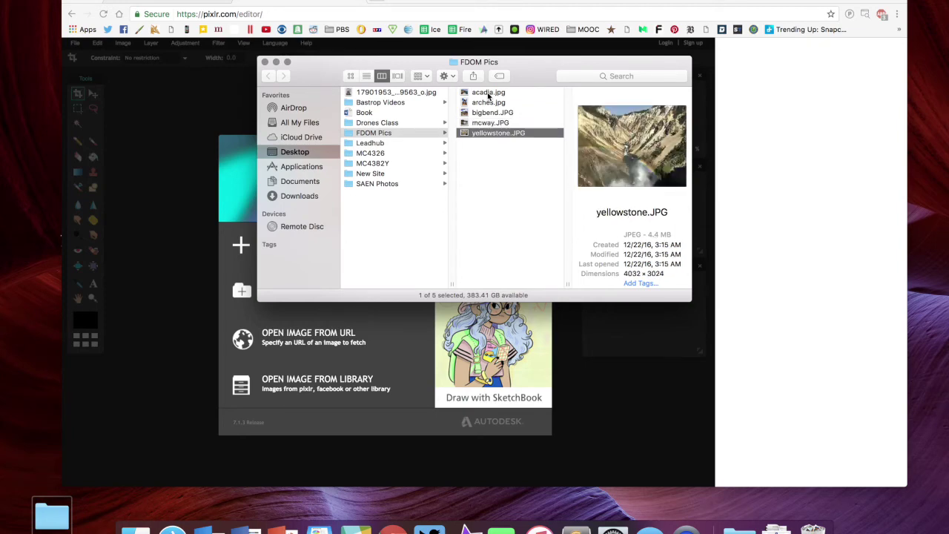
{"action": "key", "text": "Up"}
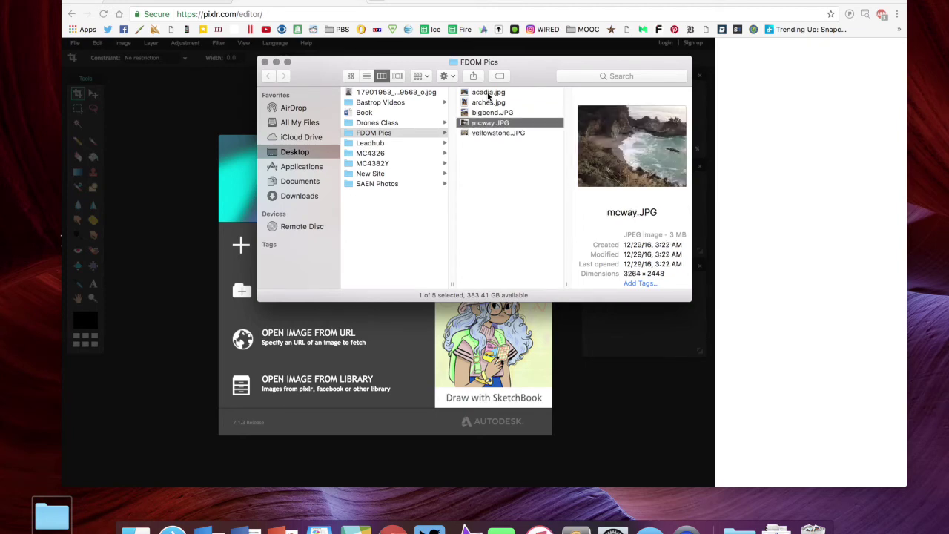
{"action": "left_click", "coordinate": [266, 63]}
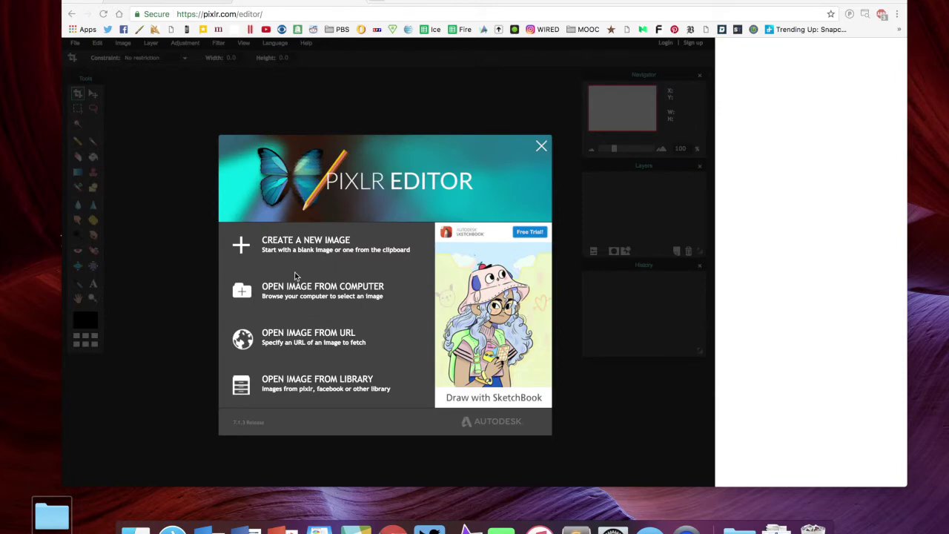
Step: Open acadia.jpg from the FDOM Pics folder on the computer in Pixlr Editor
{"action": "left_click", "coordinate": [290, 291]}
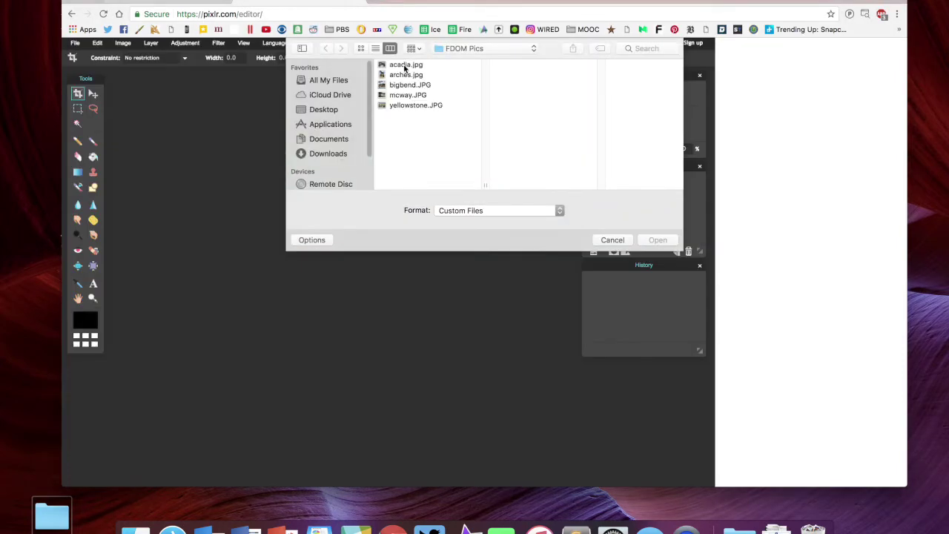
{"action": "double_click", "coordinate": [406, 65]}
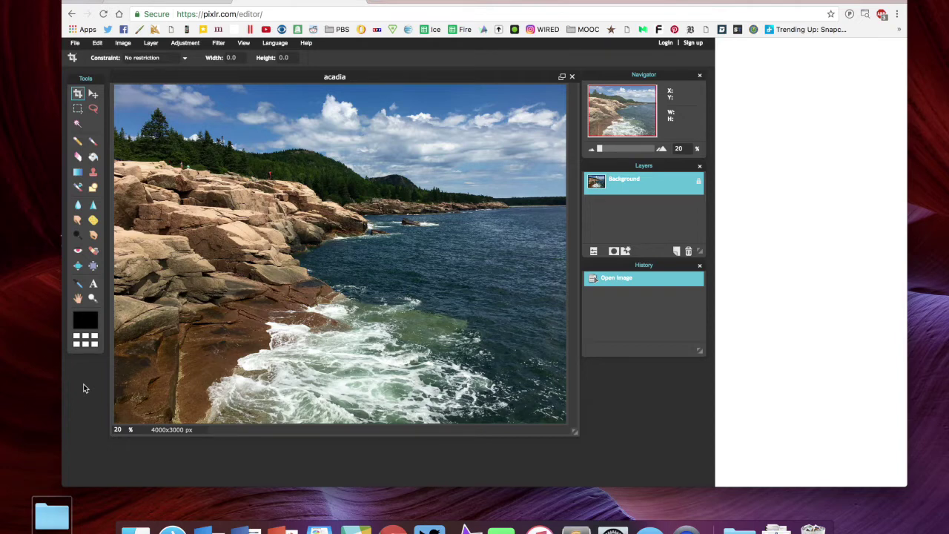
{"action": "left_click", "coordinate": [121, 43]}
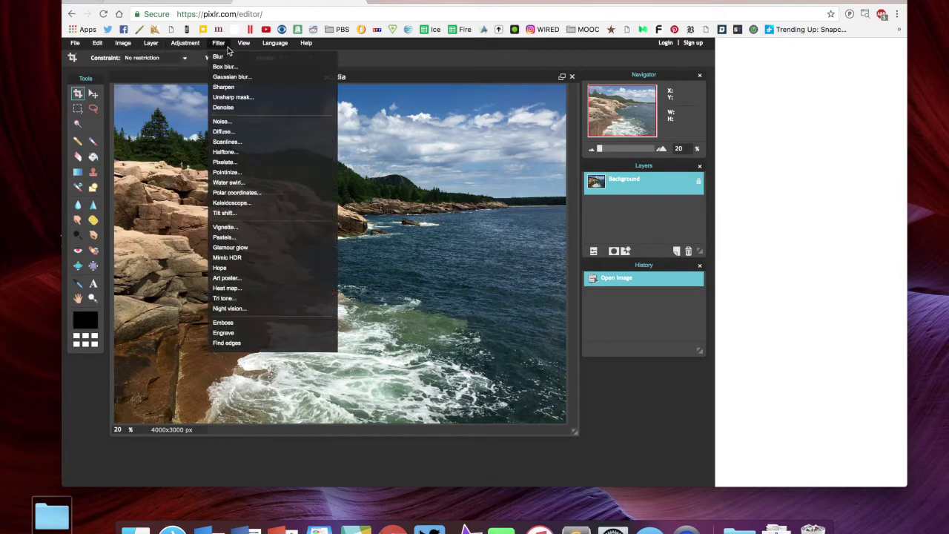
Step: Resize the acadia photo to 600 px wide (600×450) with proportions constrained
{"action": "mouse_move", "coordinate": [115, 49]}
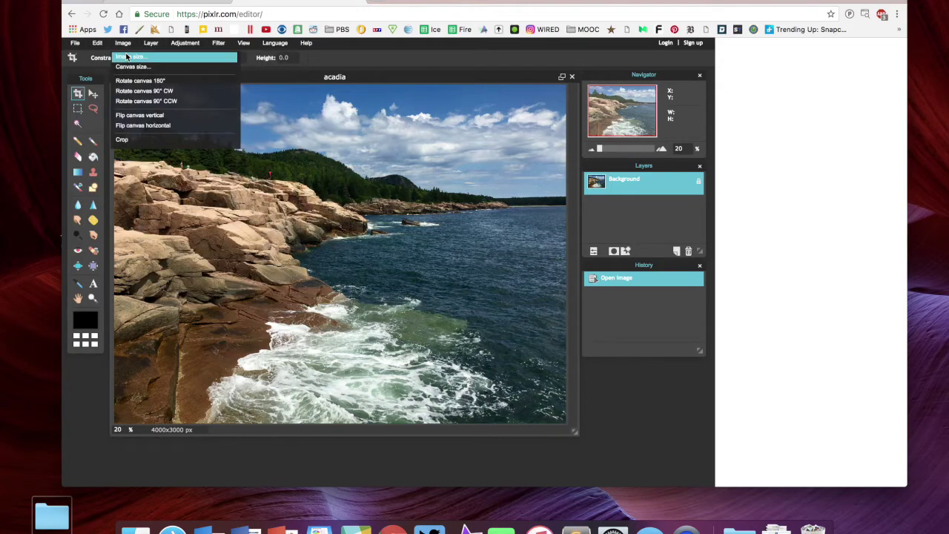
{"action": "left_click", "coordinate": [131, 57]}
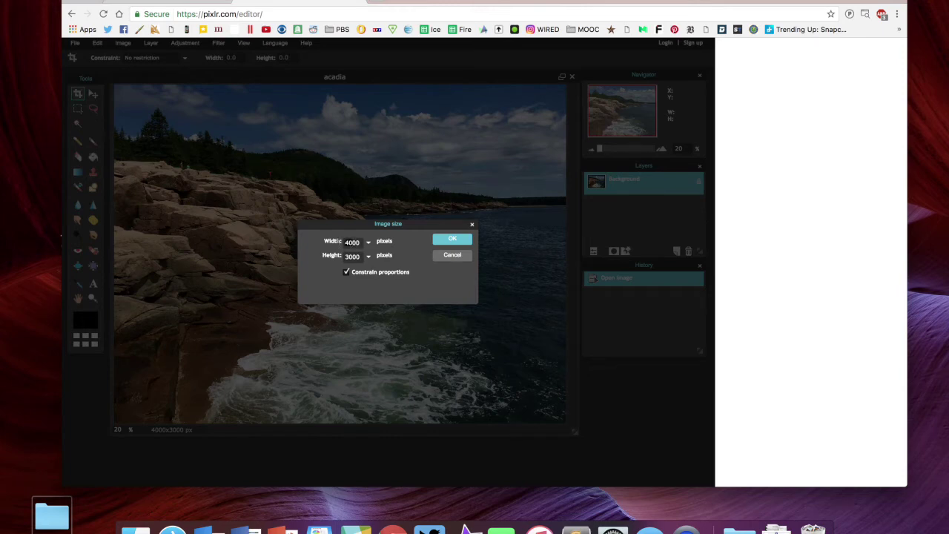
{"action": "type", "text": "600"}
{"action": "left_click", "coordinate": [451, 239]}
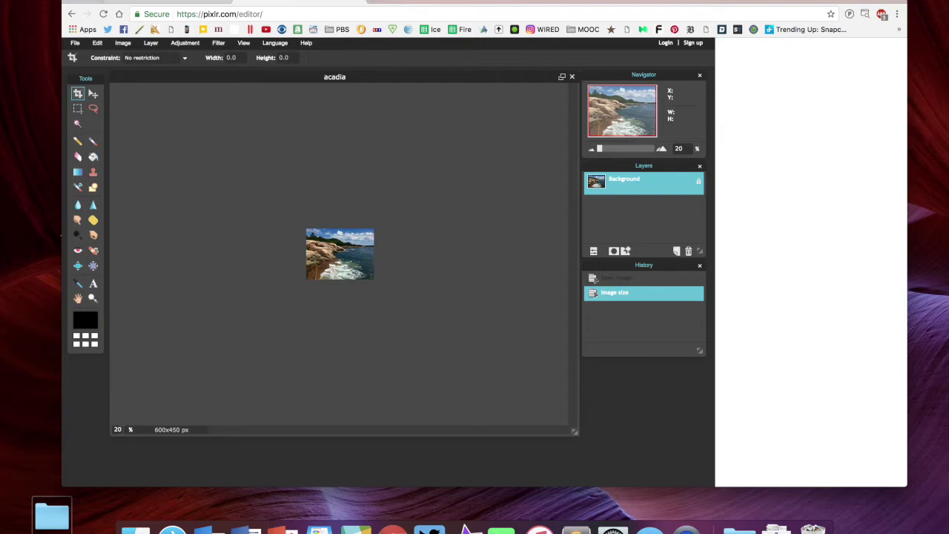
{"action": "type", "text": "100"}
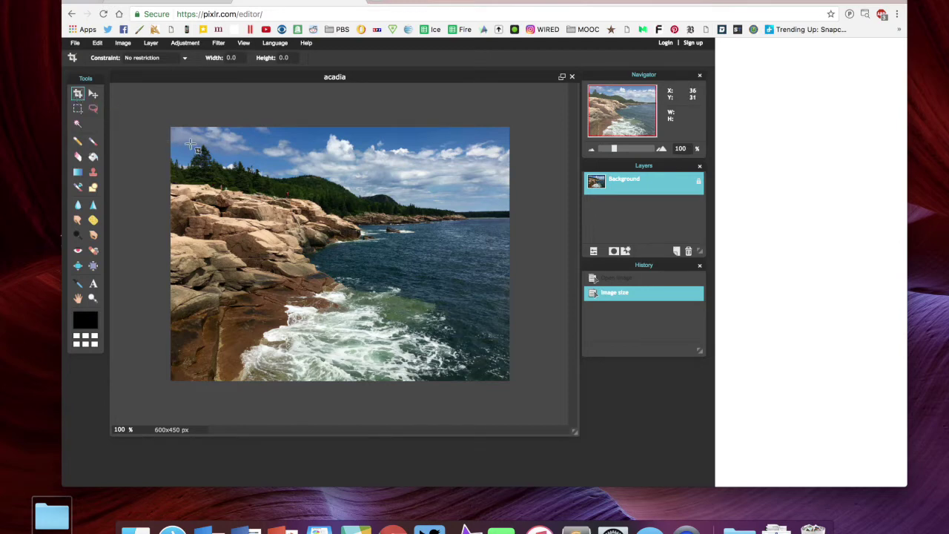
Step: Mark a 559×436 crop area covering most of the acadia photo
{"action": "left_click_drag", "start_coordinate": [172, 130], "coordinate": [487, 375]}
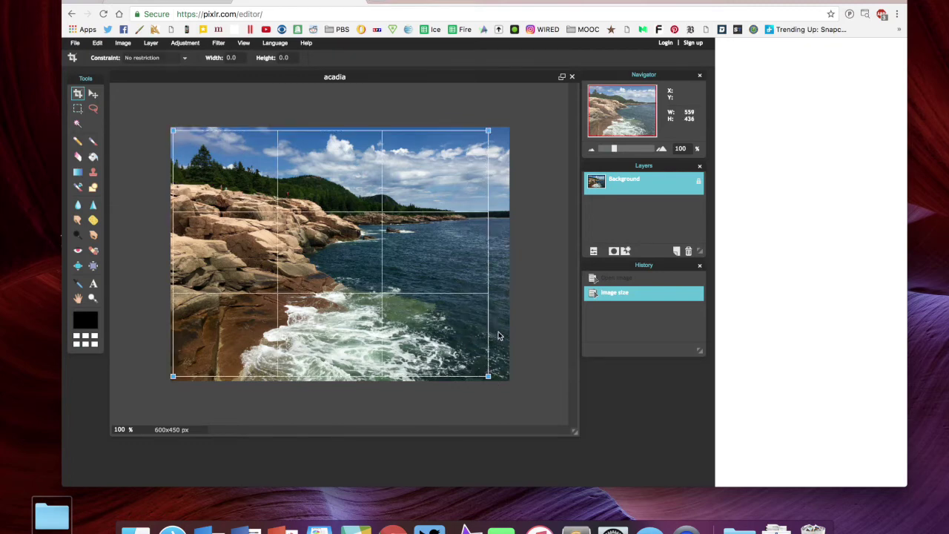
{"action": "left_click", "coordinate": [501, 338]}
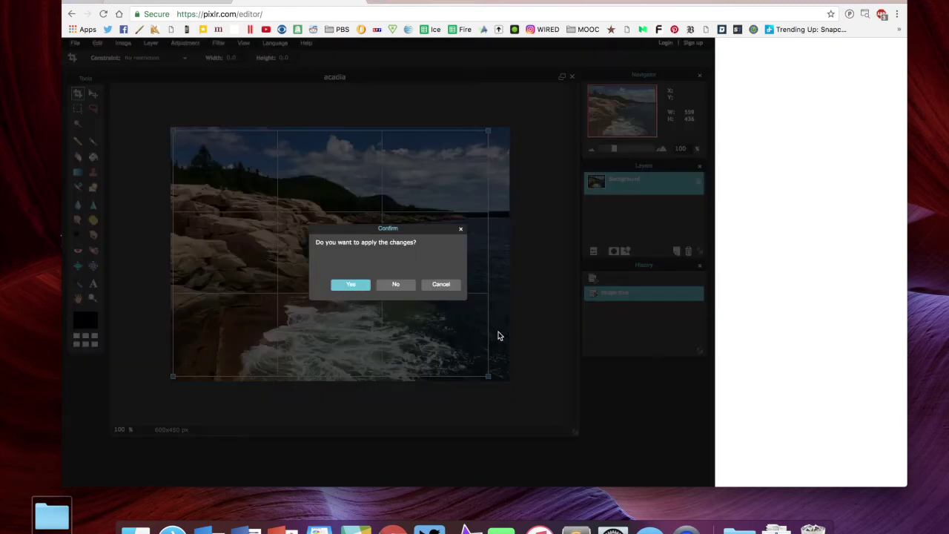
{"action": "left_click", "coordinate": [360, 286]}
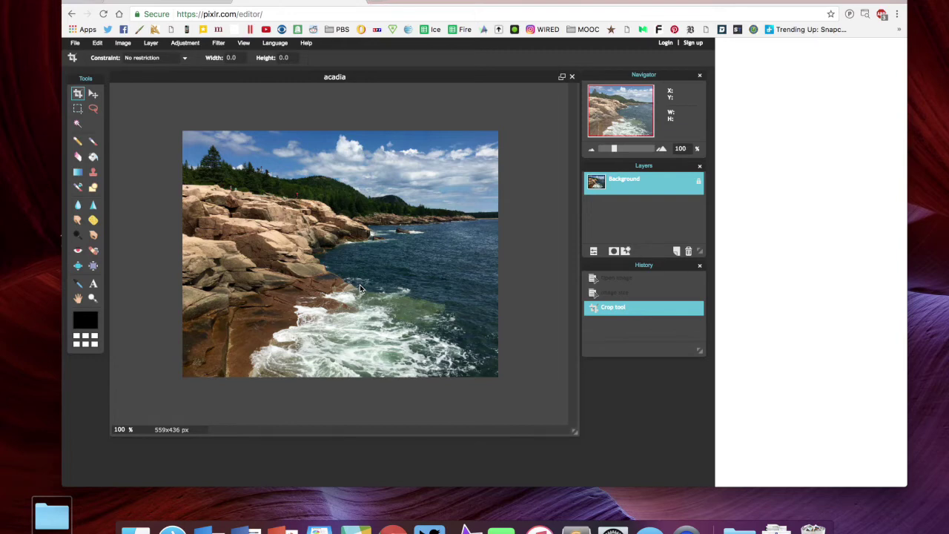
{"action": "key", "text": "ctrl+z"}
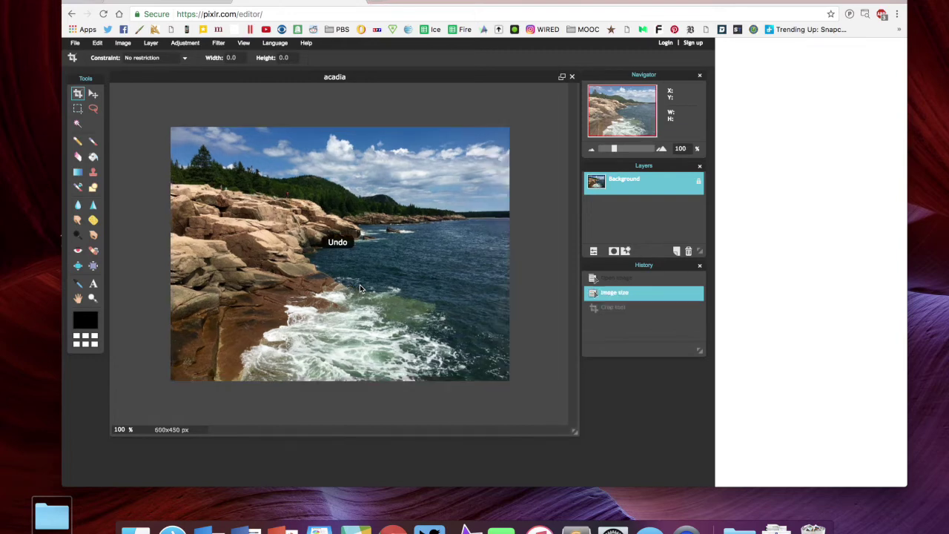
Step: Add a text layer in the sky area containing the author's full name
{"action": "left_click", "coordinate": [93, 285]}
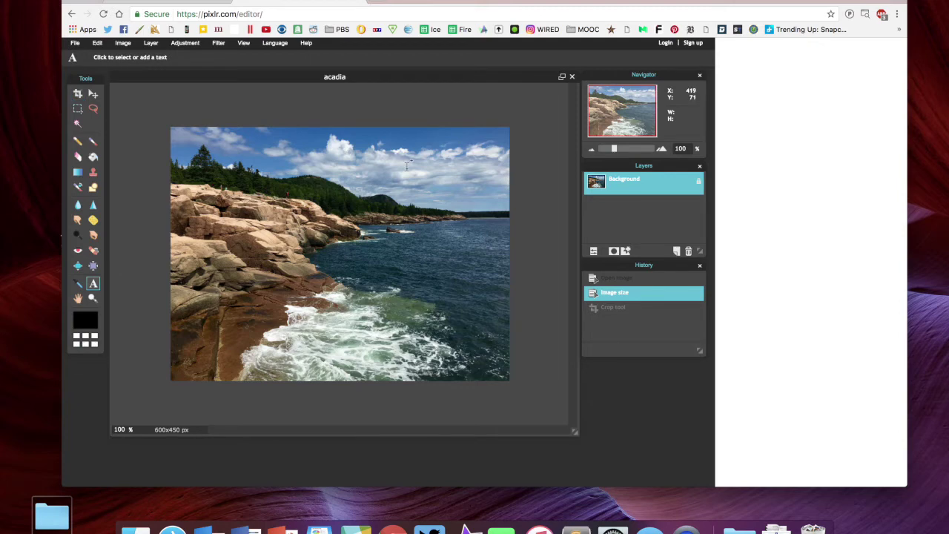
{"action": "left_click", "coordinate": [378, 160]}
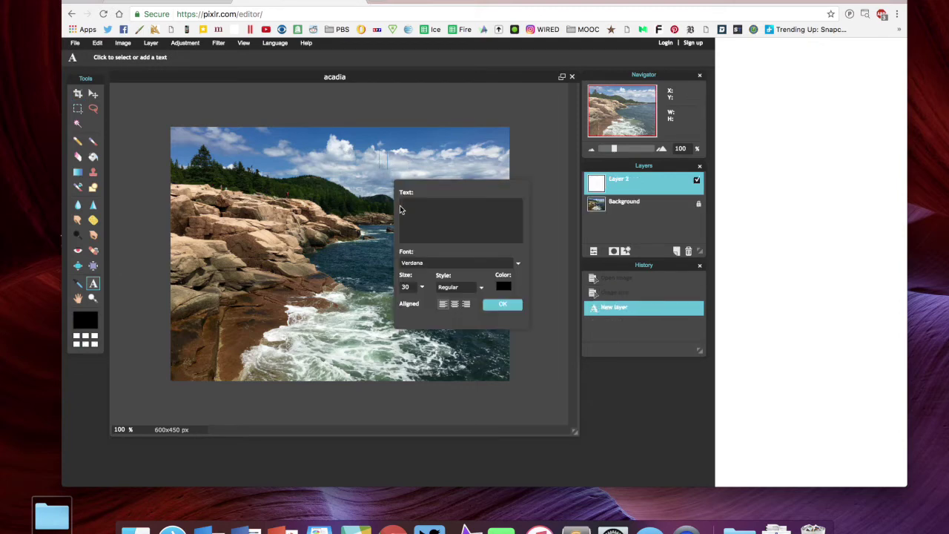
{"action": "type", "text": "Dale Blas"}
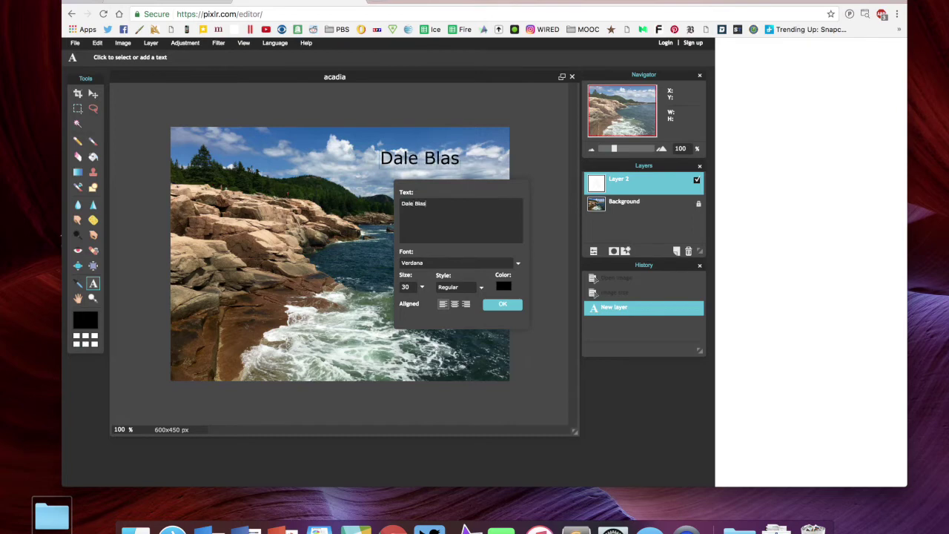
{"action": "type", "text": "ingama"}
Step: Try Andale Mono on the name, then preview fonts such as Apple Symbols
{"action": "left_click", "coordinate": [445, 264]}
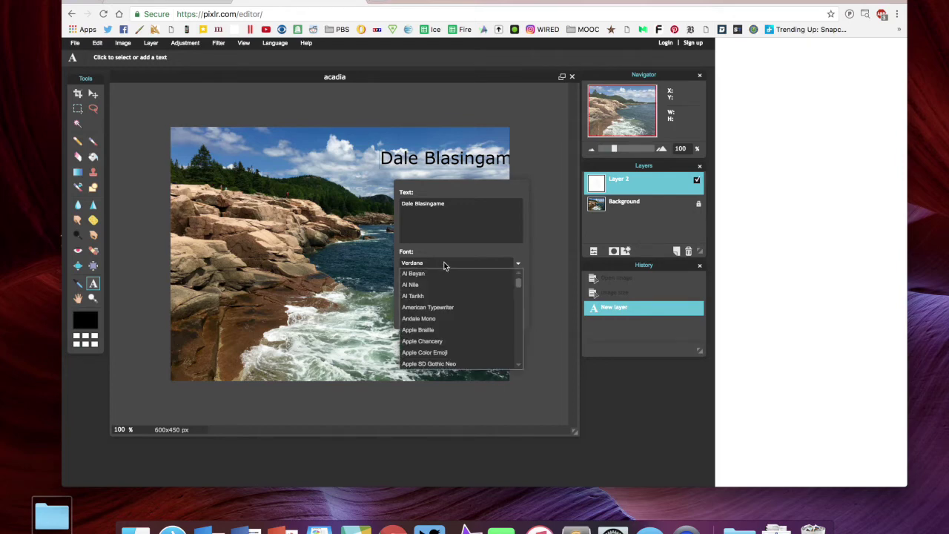
{"action": "left_click", "coordinate": [448, 319]}
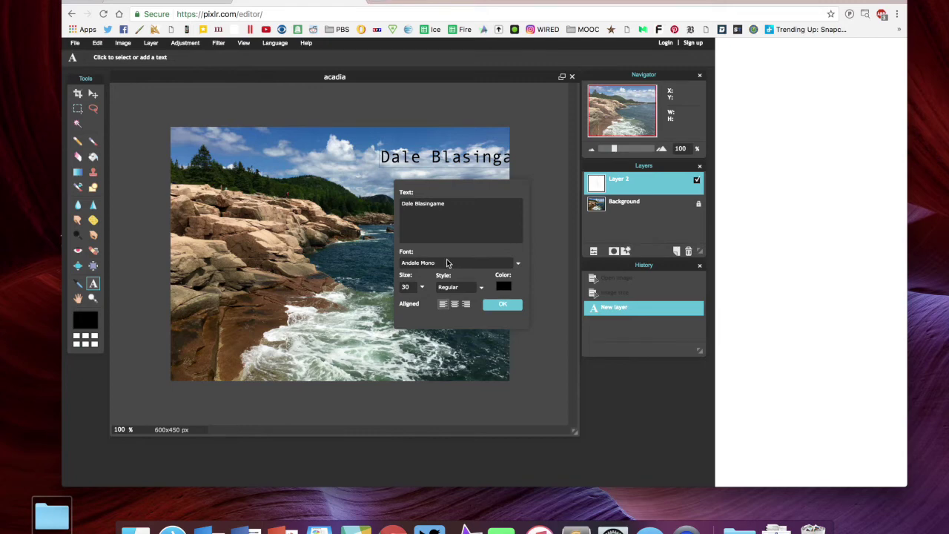
{"action": "left_click", "coordinate": [443, 264]}
{"action": "key", "text": "Down"}
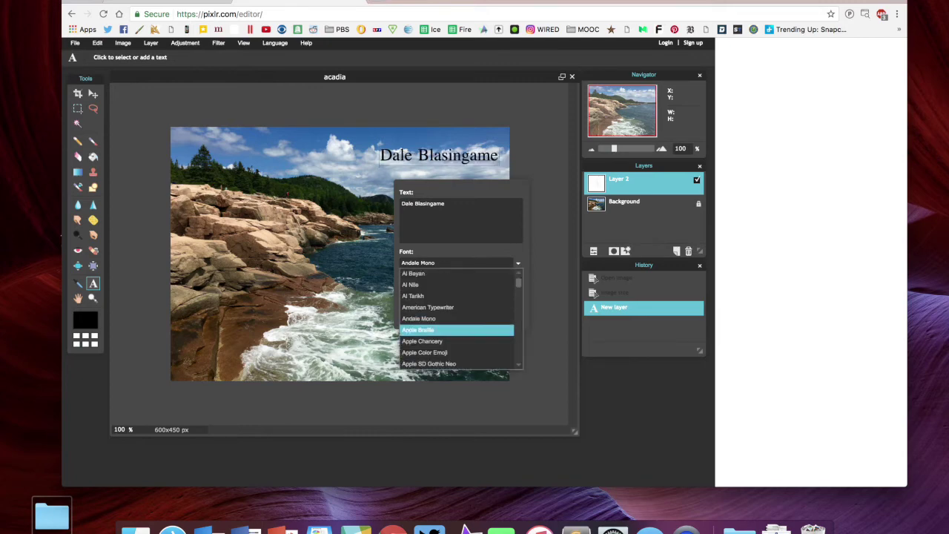
{"action": "key", "text": "Down"}
{"action": "key", "text": "Down"}
{"action": "key", "text": "Down"}
{"action": "key", "text": "Down"}
{"action": "key", "text": "Down"}
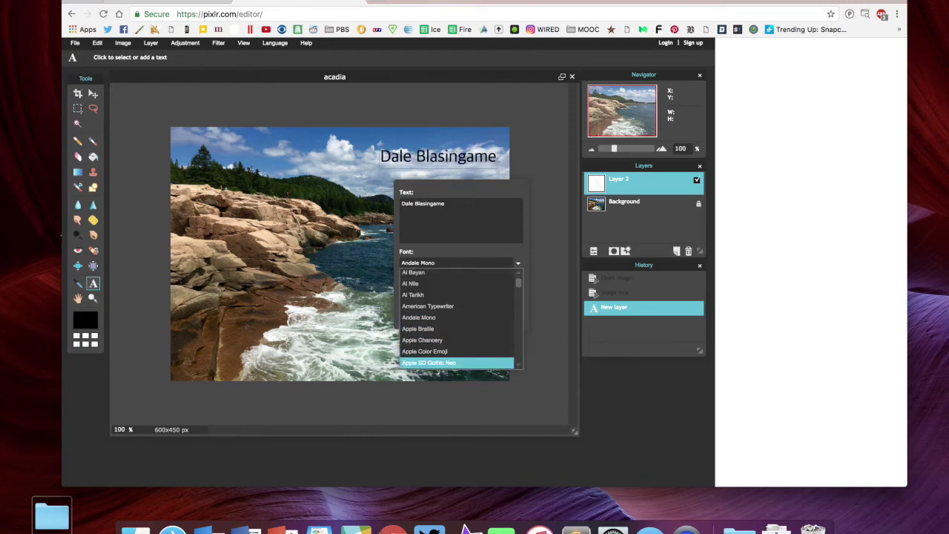
{"action": "key", "text": "Up"}
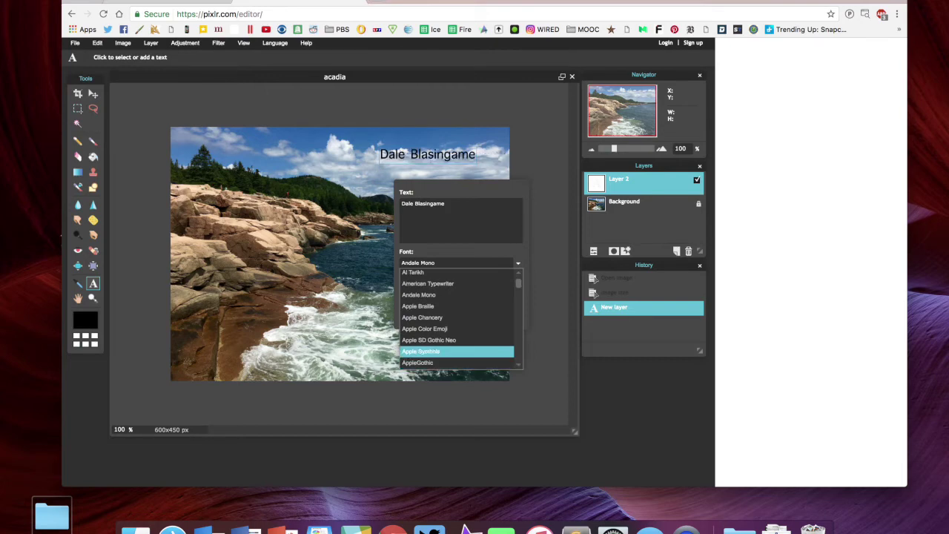
Step: Browse the fonts from Arial Black onward and settle on Brush Script MT for the name
{"action": "key", "text": "Down"}
{"action": "key", "text": "Down"}
{"action": "key", "text": "Down"}
{"action": "key", "text": "Down"}
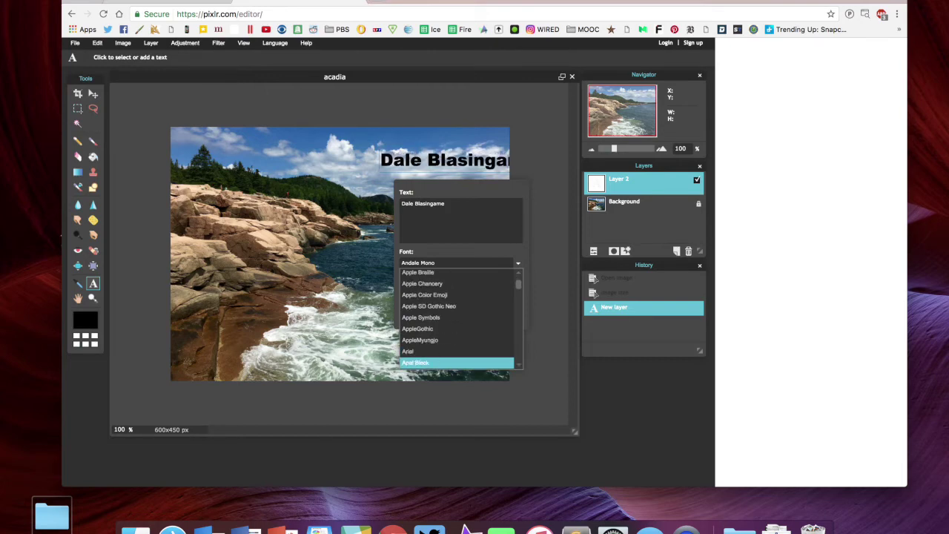
{"action": "key", "text": "Down"}
{"action": "key", "text": "Down"}
{"action": "key", "text": "Down"}
{"action": "key", "text": "Down"}
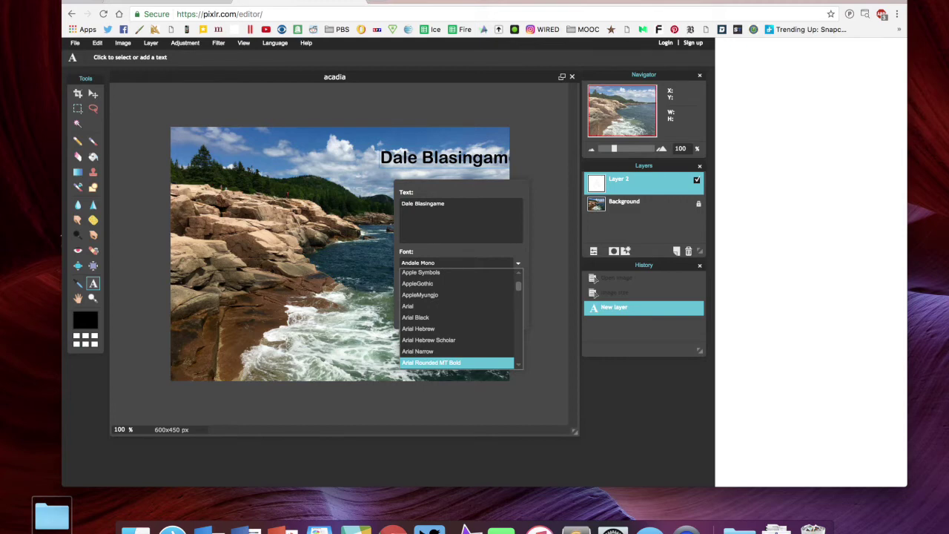
{"action": "key", "text": "Down"}
{"action": "key", "text": "Down"}
{"action": "key", "text": "Down"}
{"action": "key", "text": "Down"}
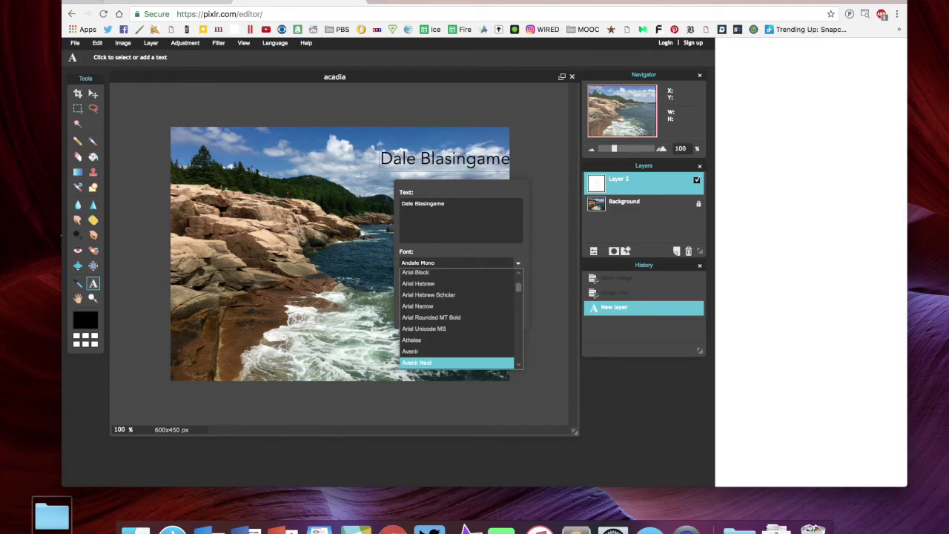
{"action": "key", "text": "Down"}
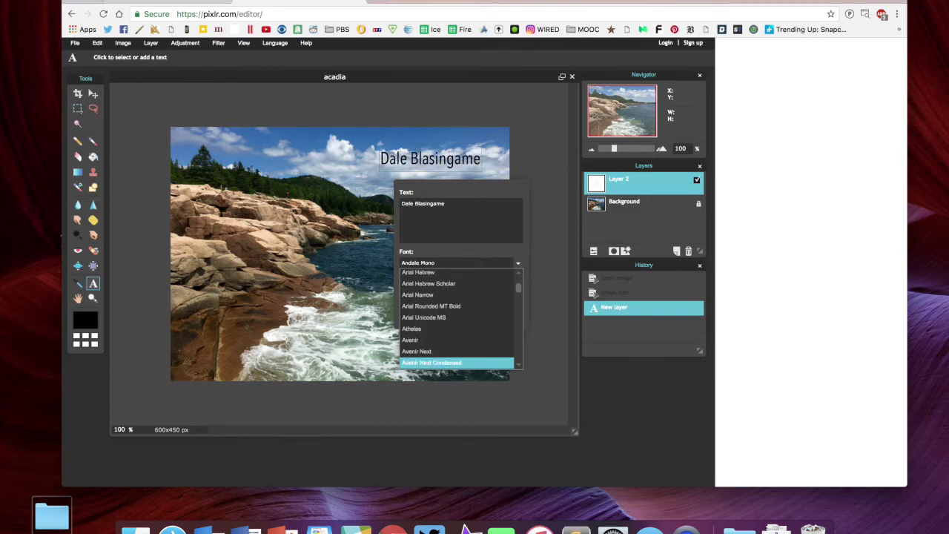
{"action": "key", "text": "Down"}
{"action": "key", "text": "Down"}
{"action": "key", "text": "Down"}
{"action": "key", "text": "Down"}
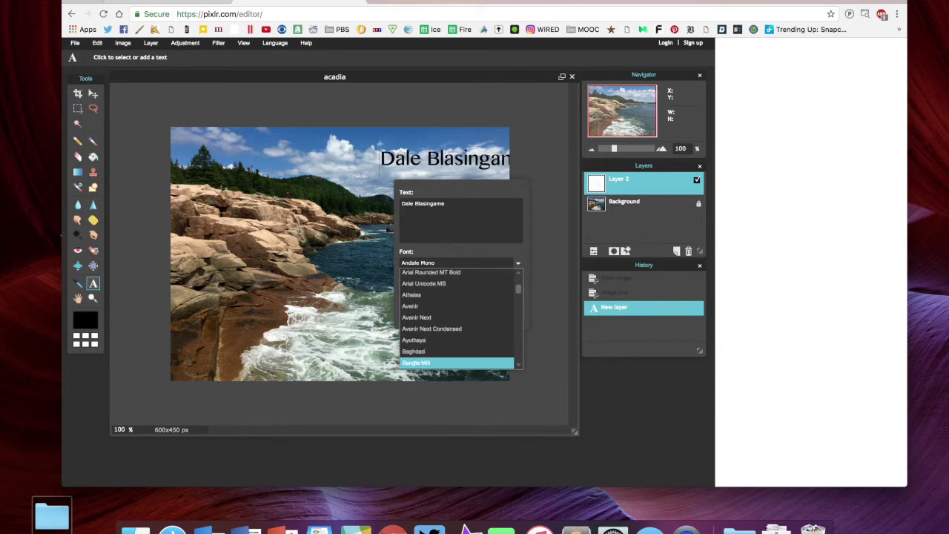
{"action": "key", "text": "Down"}
{"action": "key", "text": "Down"}
{"action": "key", "text": "Down"}
{"action": "key", "text": "Down"}
{"action": "key", "text": "Down"}
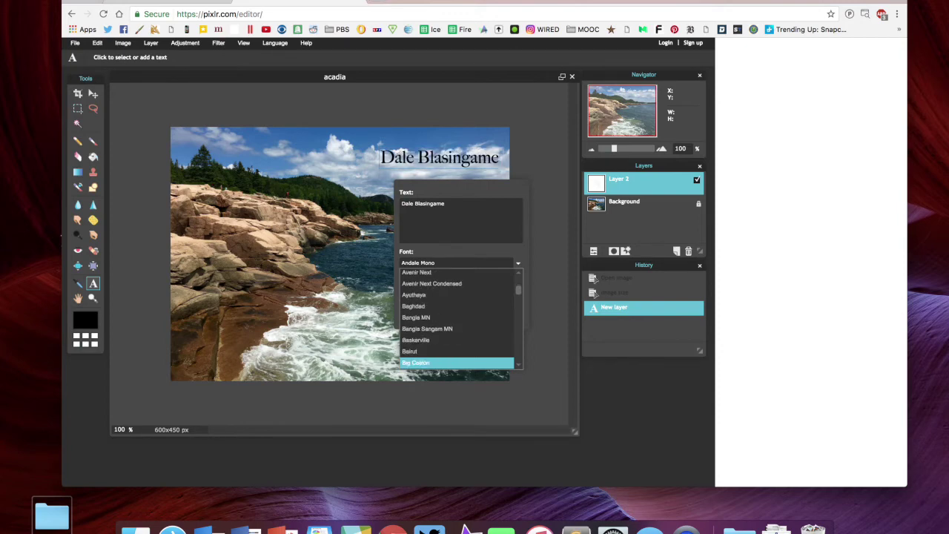
{"action": "key", "text": "Down"}
{"action": "key", "text": "Down"}
{"action": "key", "text": "Down"}
{"action": "key", "text": "Down"}
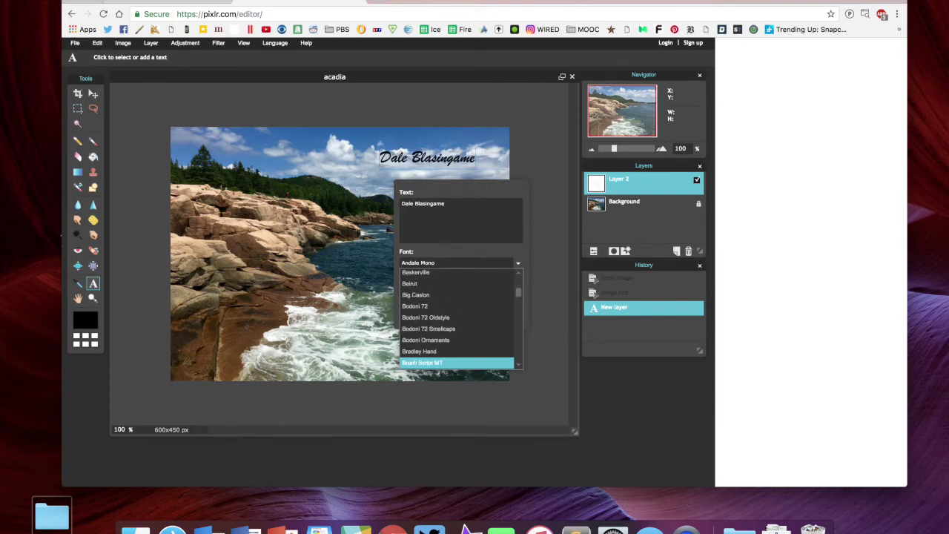
{"action": "key", "text": "Down"}
{"action": "key", "text": "Up"}
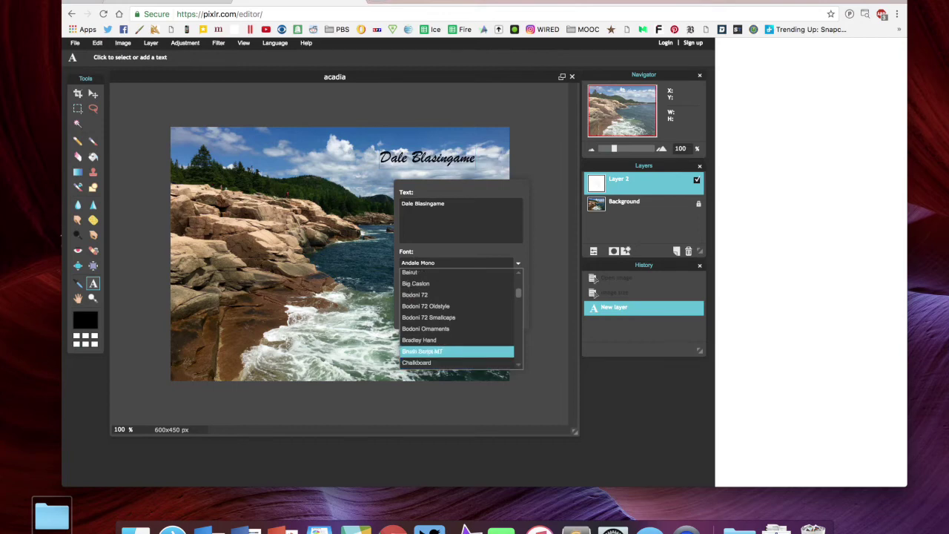
{"action": "left_click", "coordinate": [425, 353]}
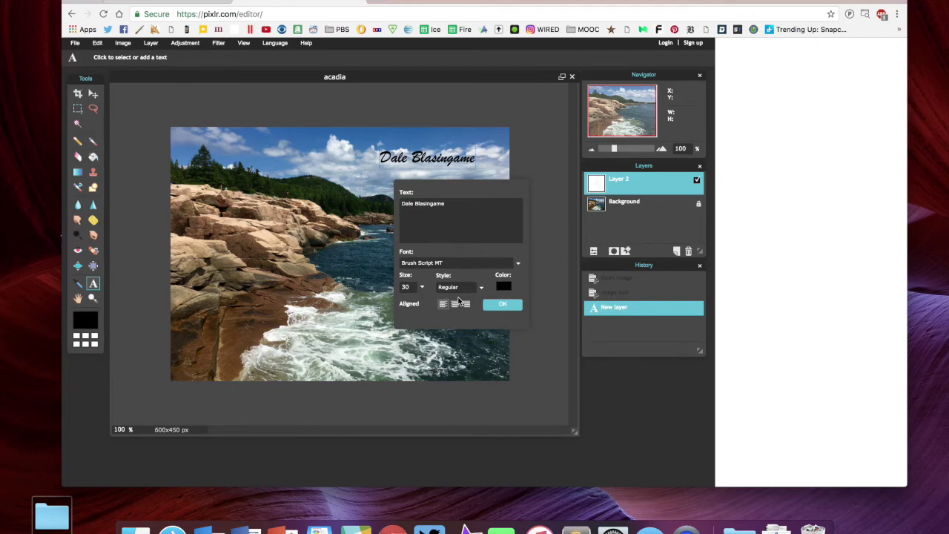
{"action": "left_click", "coordinate": [423, 289]}
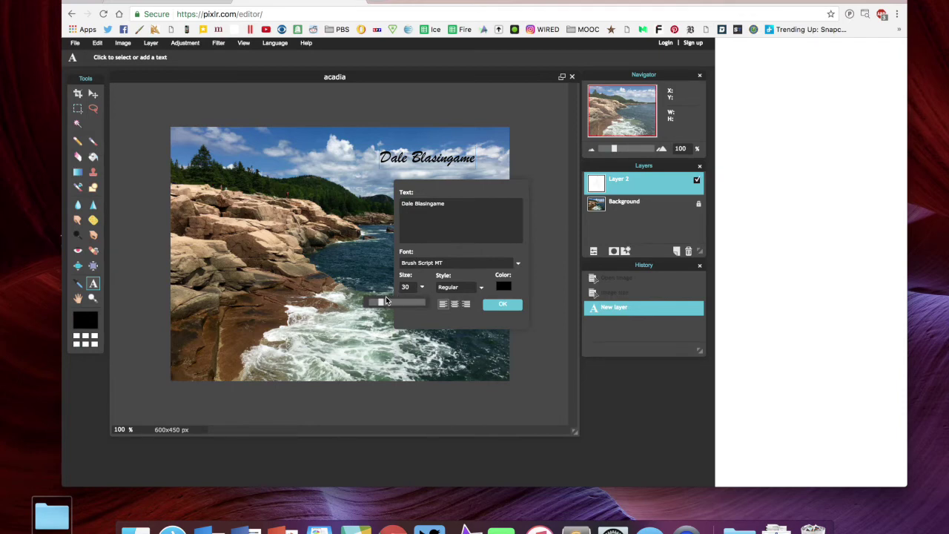
Step: Shrink the name text to size 24, try red but keep it black, and apply it
{"action": "mouse_move", "coordinate": [382, 304]}
{"action": "left_mouse_down"}
{"action": "mouse_move", "coordinate": [406, 304]}
{"action": "mouse_move", "coordinate": [377, 304]}
{"action": "left_mouse_up"}
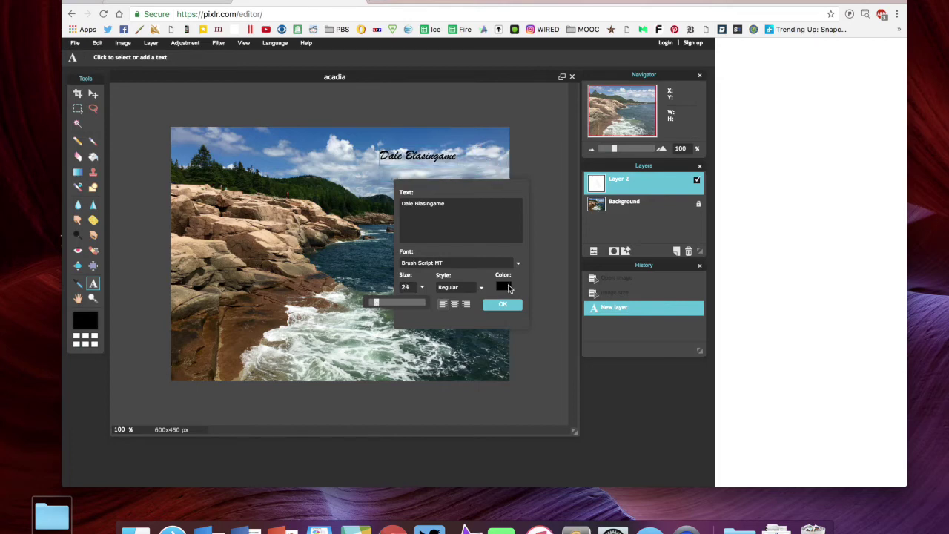
{"action": "left_click", "coordinate": [504, 286]}
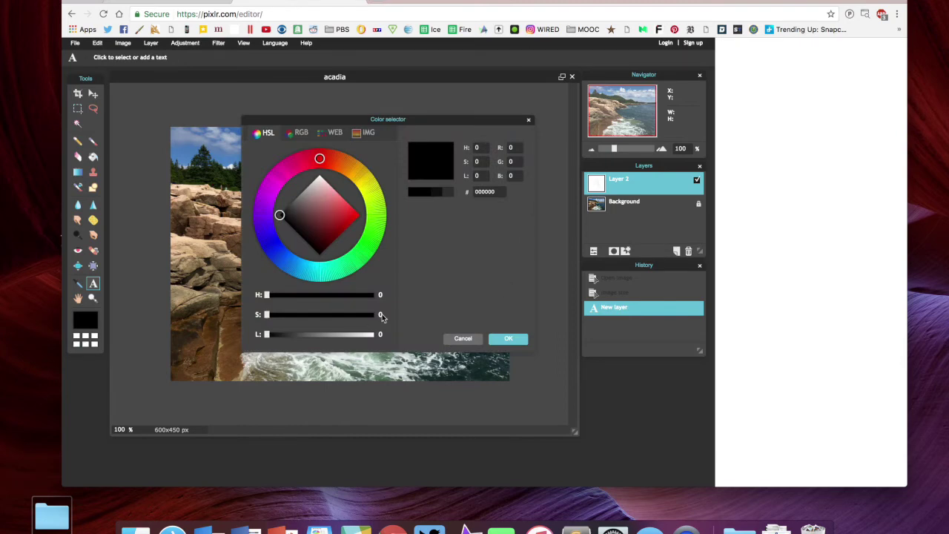
{"action": "mouse_move", "coordinate": [322, 216]}
{"action": "left_mouse_down"}
{"action": "mouse_move", "coordinate": [352, 215]}
{"action": "mouse_move", "coordinate": [282, 215]}
{"action": "left_mouse_up"}
{"action": "left_click", "coordinate": [508, 339]}
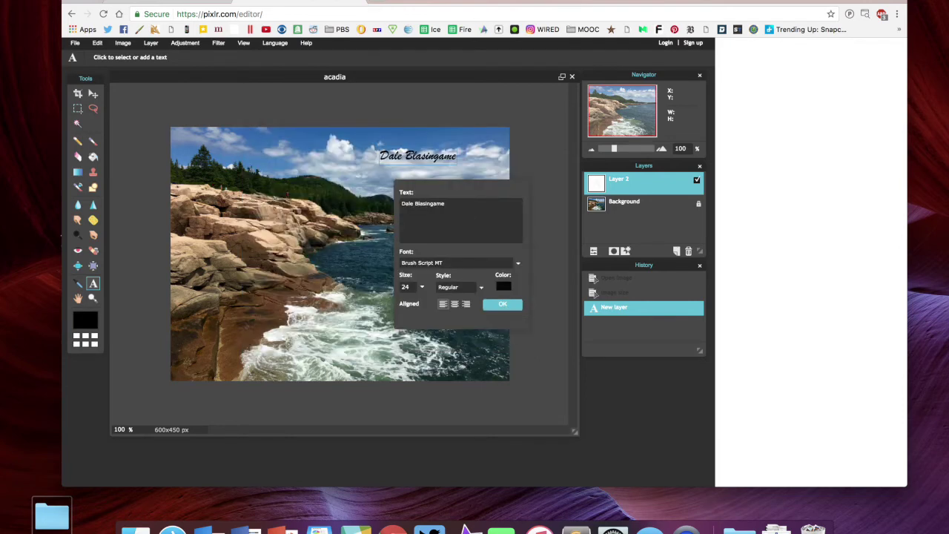
{"action": "left_click", "coordinate": [502, 305]}
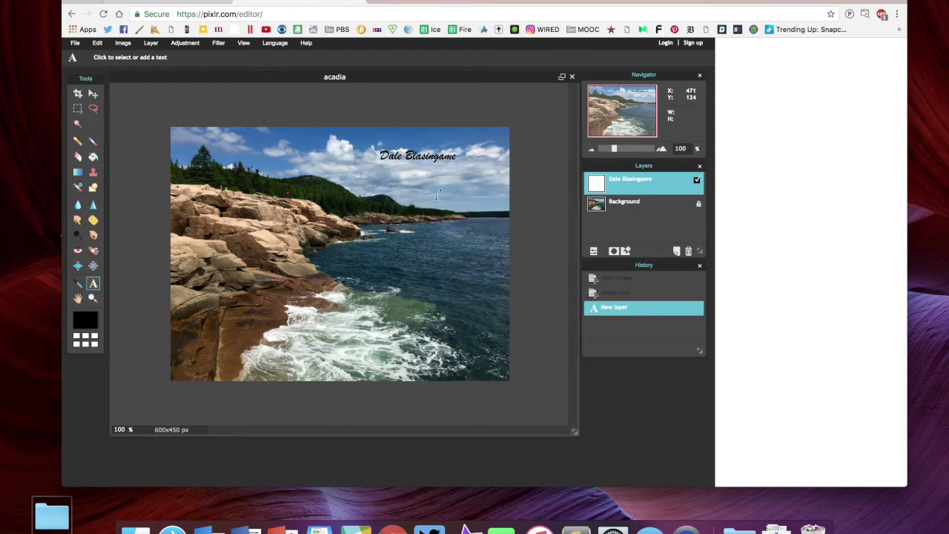
Step: Move the name text layer into the photo's top-right corner
{"action": "left_click", "coordinate": [93, 95]}
{"action": "left_click_drag", "start_coordinate": [429, 161], "coordinate": [467, 140]}
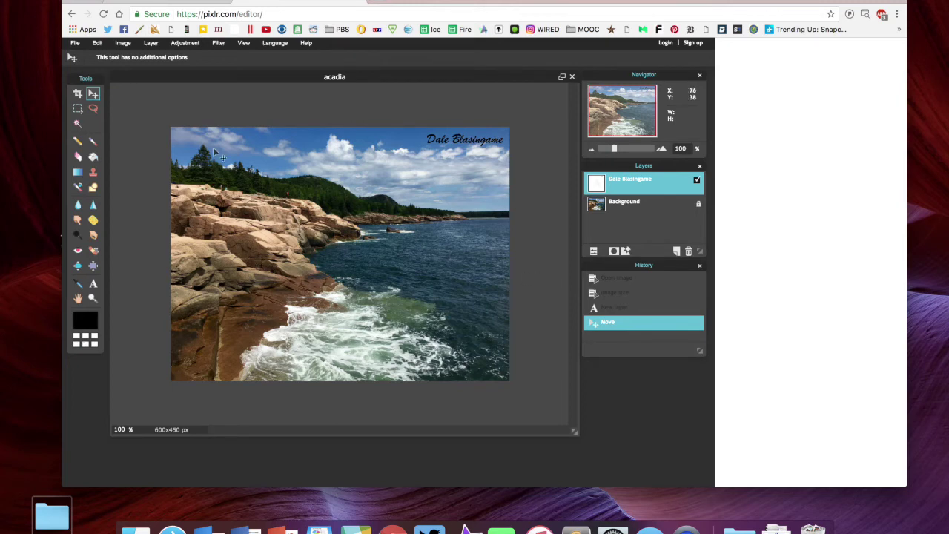
{"action": "left_click", "coordinate": [75, 43]}
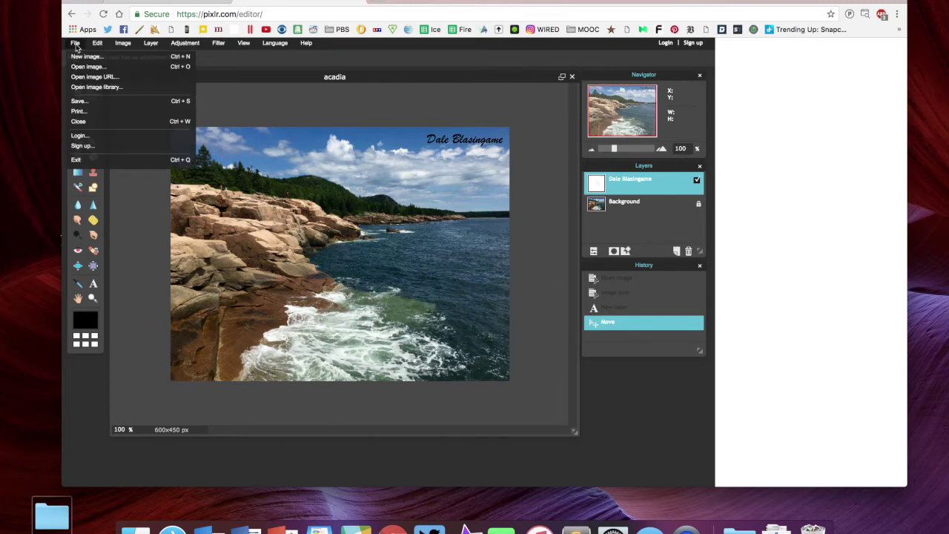
Step: Set the save options to JPEG format at quality 90
{"action": "left_click", "coordinate": [78, 100]}
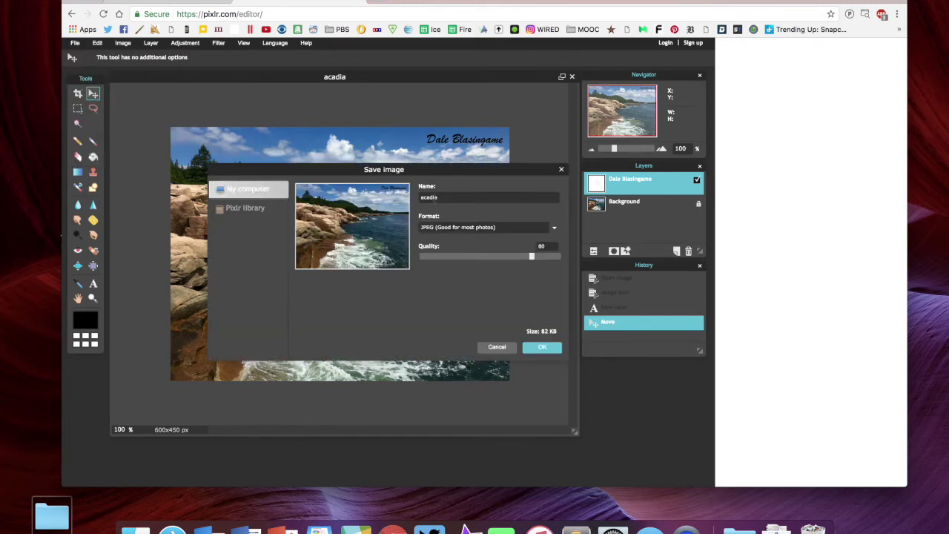
{"action": "left_click", "coordinate": [450, 232]}
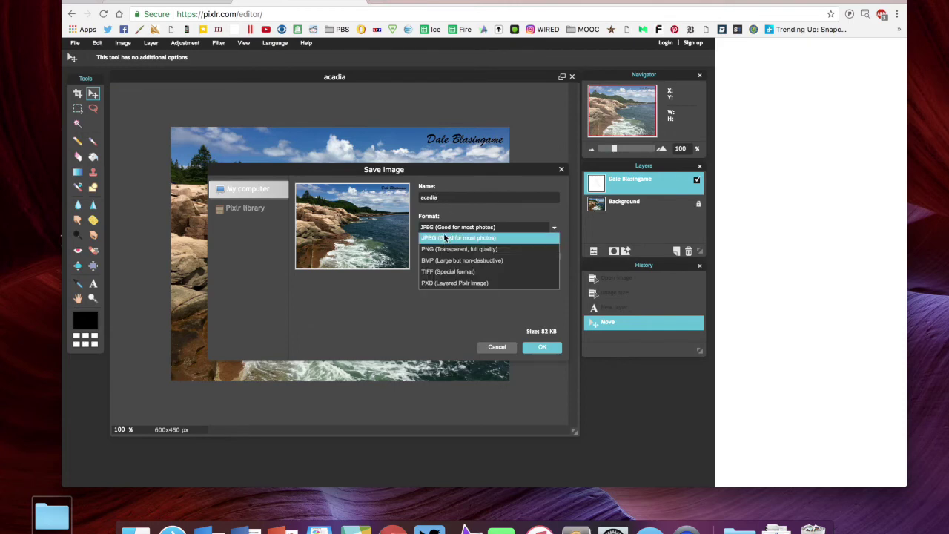
{"action": "left_click", "coordinate": [481, 316]}
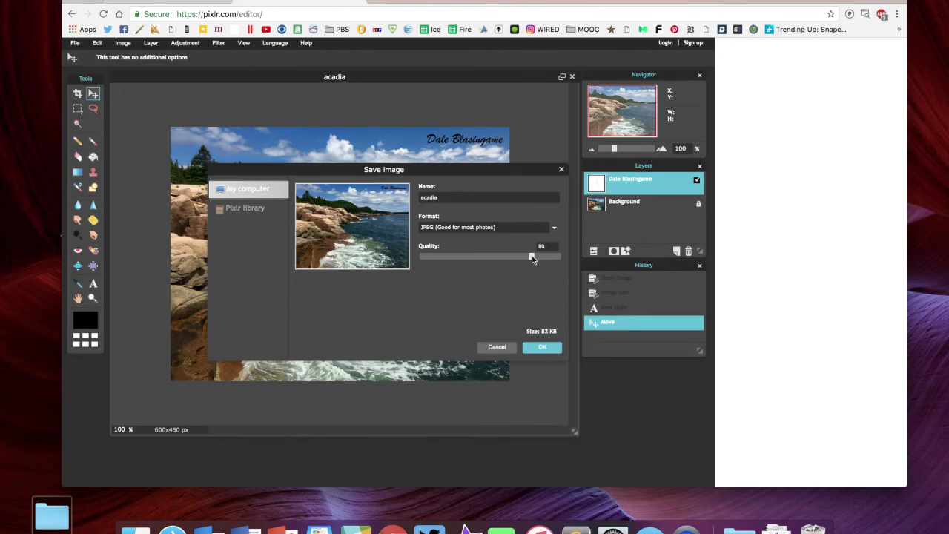
{"action": "left_click_drag", "start_coordinate": [533, 258], "coordinate": [547, 256]}
{"action": "left_click_drag", "start_coordinate": [546, 255], "coordinate": [559, 256]}
{"action": "left_click_drag", "start_coordinate": [549, 258], "coordinate": [547, 256]}
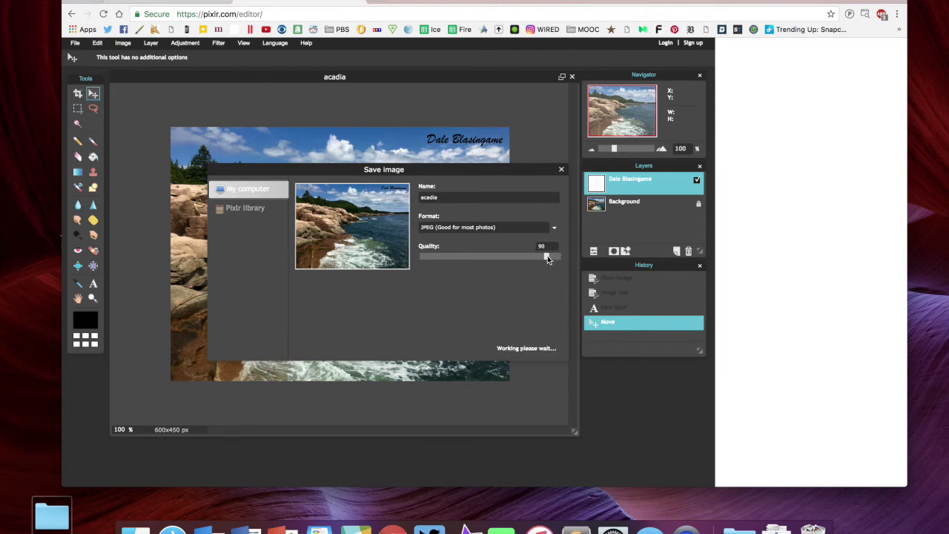
Step: Save the image into FDOM Pics, replacing the existing acadia.jpg
{"action": "left_click", "coordinate": [544, 348]}
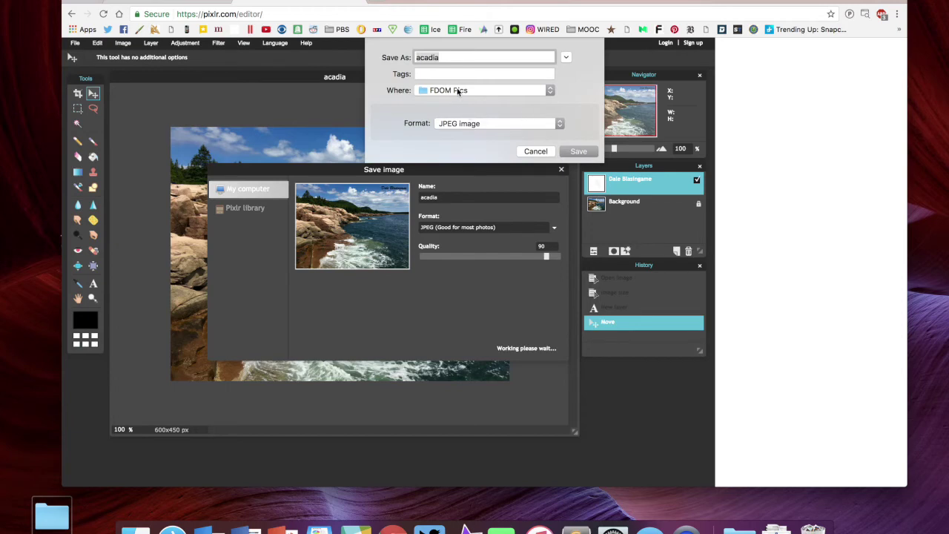
{"action": "left_click", "coordinate": [579, 152]}
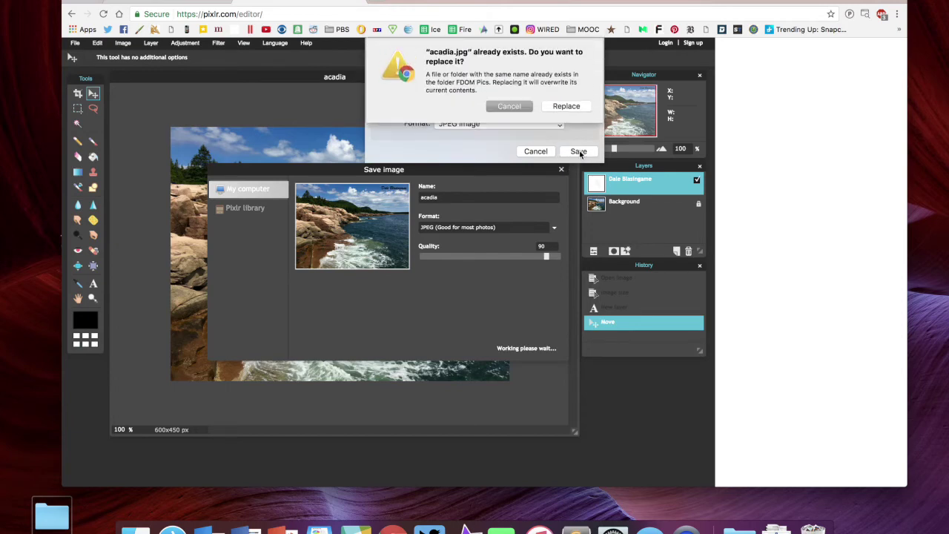
{"action": "left_click", "coordinate": [565, 108]}
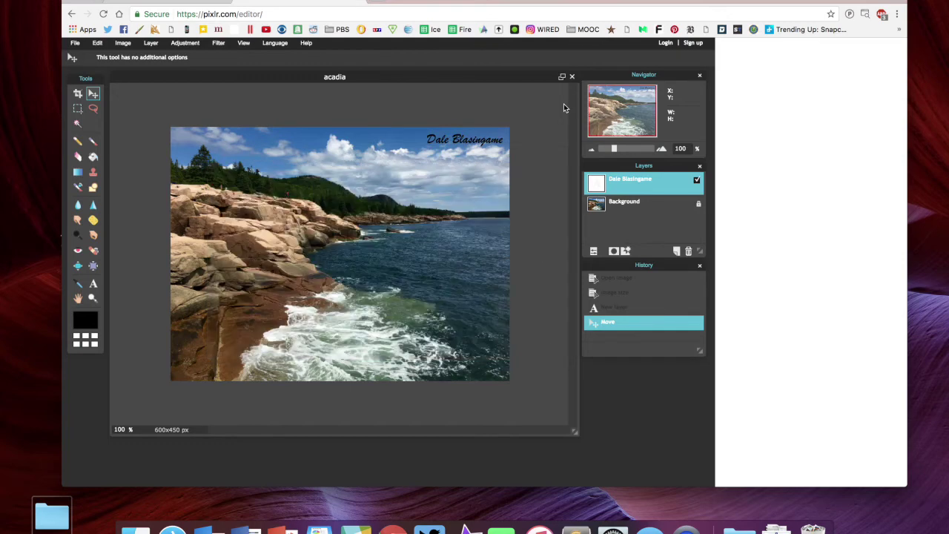
{"action": "left_click", "coordinate": [62, 516]}
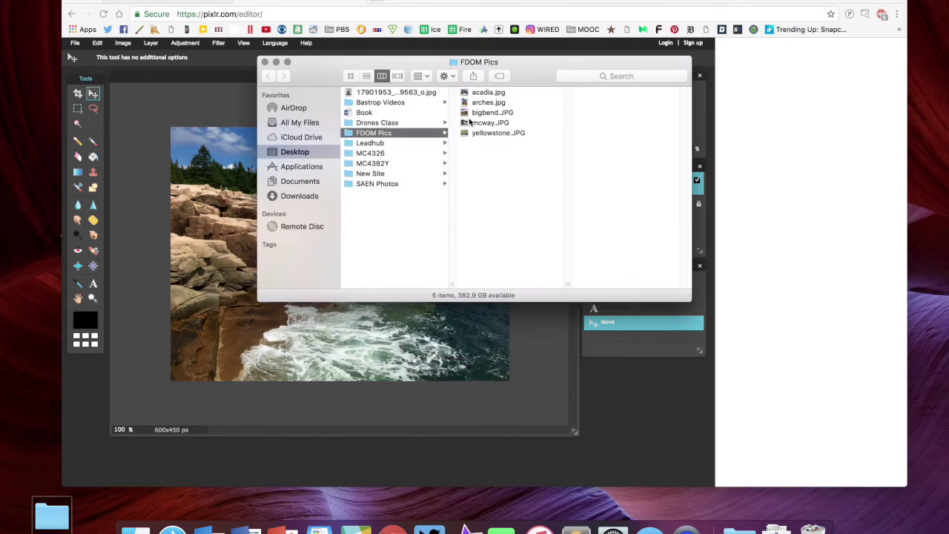
{"action": "left_click", "coordinate": [482, 92]}
{"action": "key", "text": "space"}
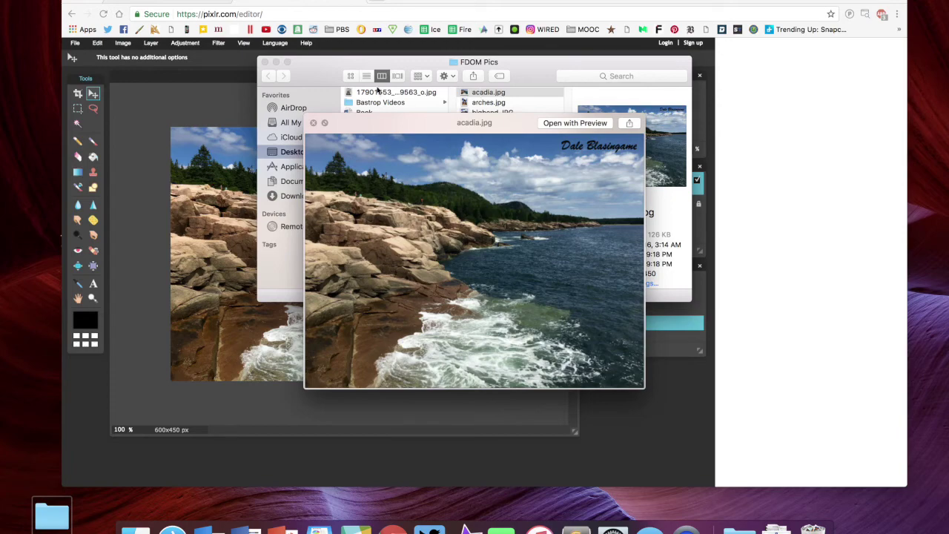
{"action": "left_click", "coordinate": [315, 123]}
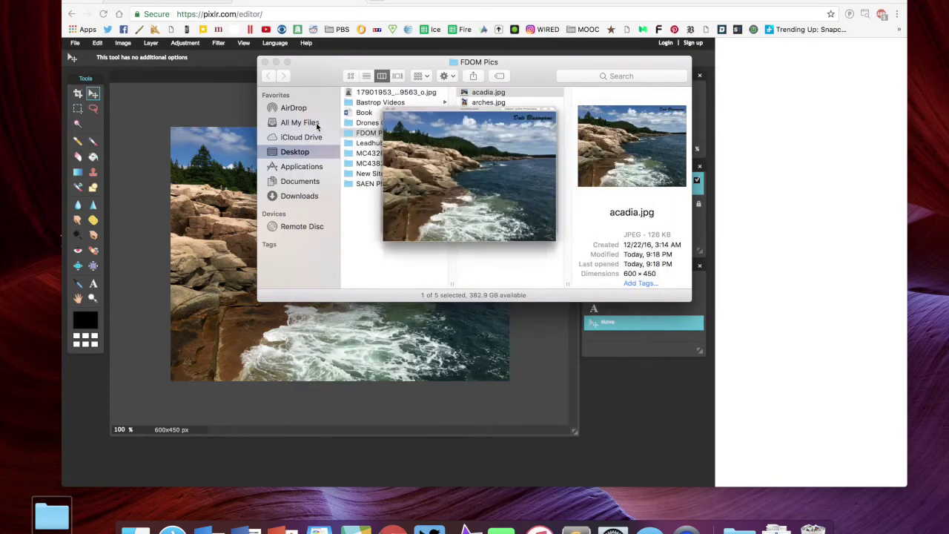
{"action": "key", "text": "super+w"}
Step: Go to pixlr.com, leave the Editor page, and launch the Pixlr Express web app
{"action": "left_click", "coordinate": [300, 14]}
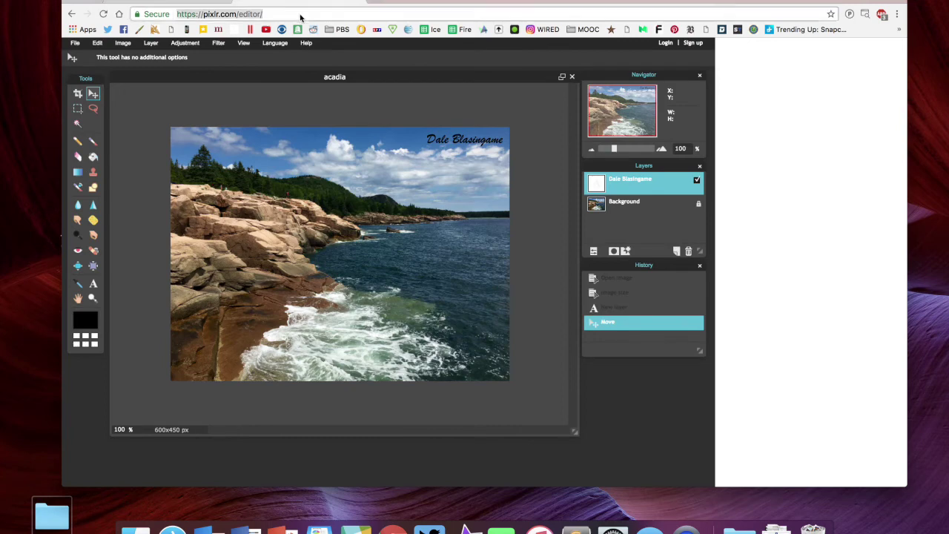
{"action": "type", "text": "pixlr.com"}
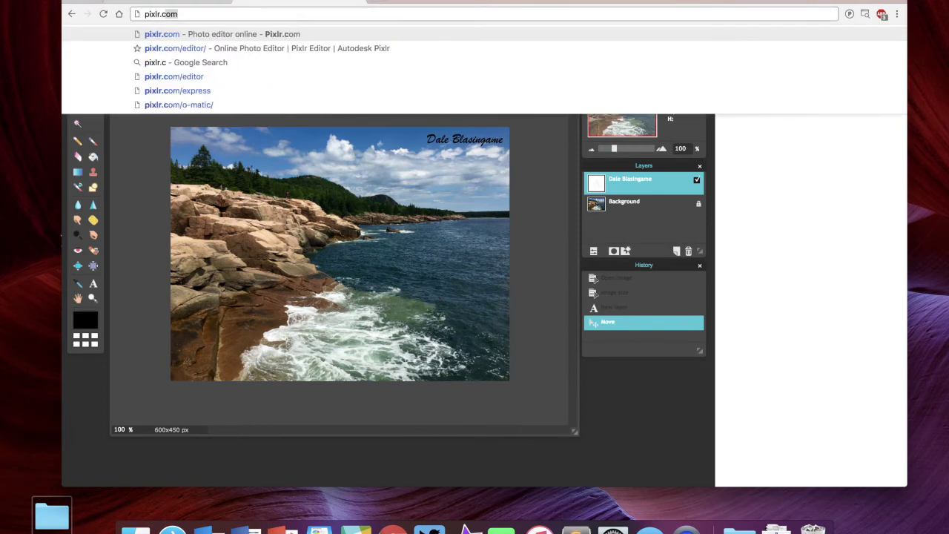
{"action": "key", "text": "Return"}
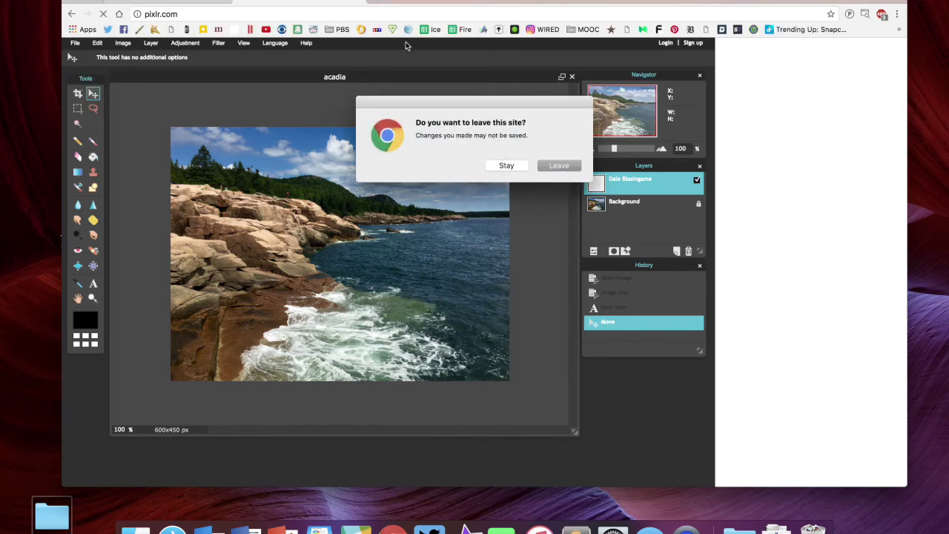
{"action": "left_click", "coordinate": [561, 170]}
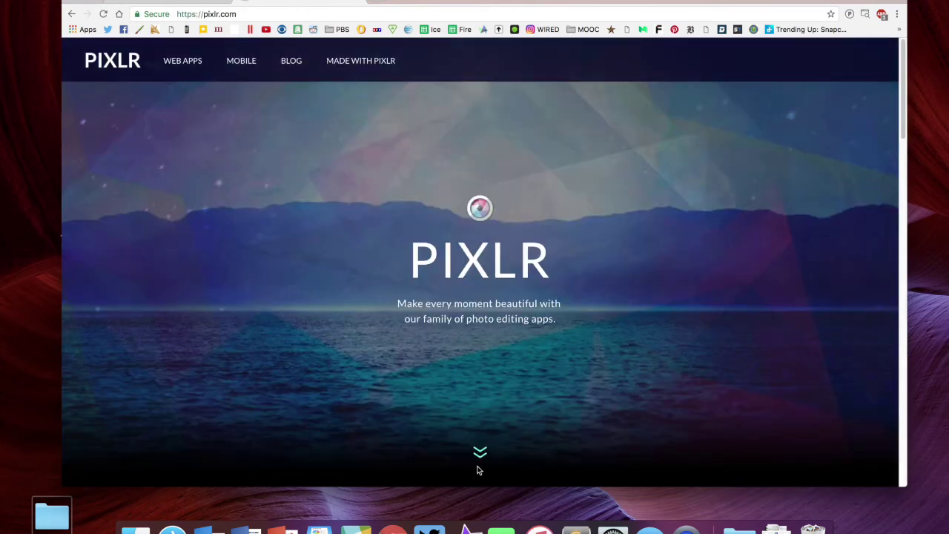
{"action": "left_click", "coordinate": [480, 452]}
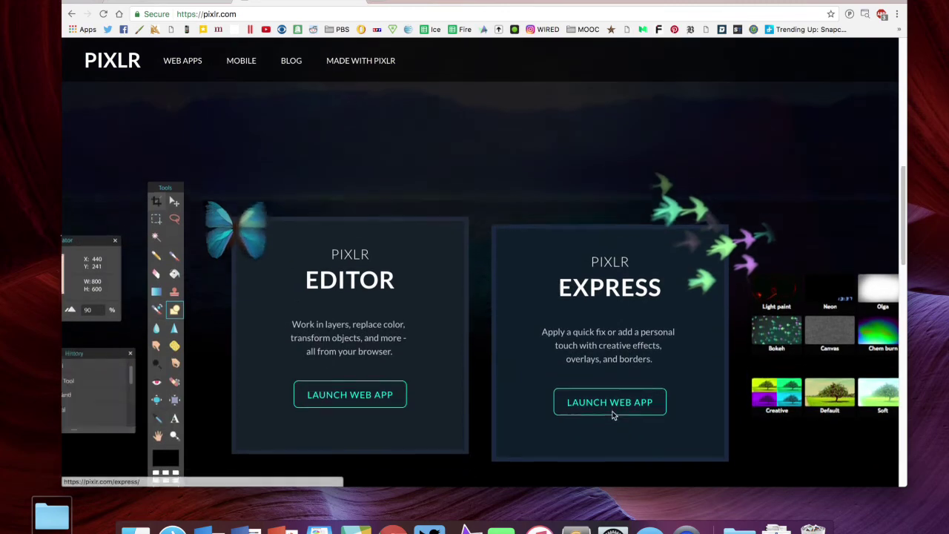
{"action": "left_click", "coordinate": [613, 393]}
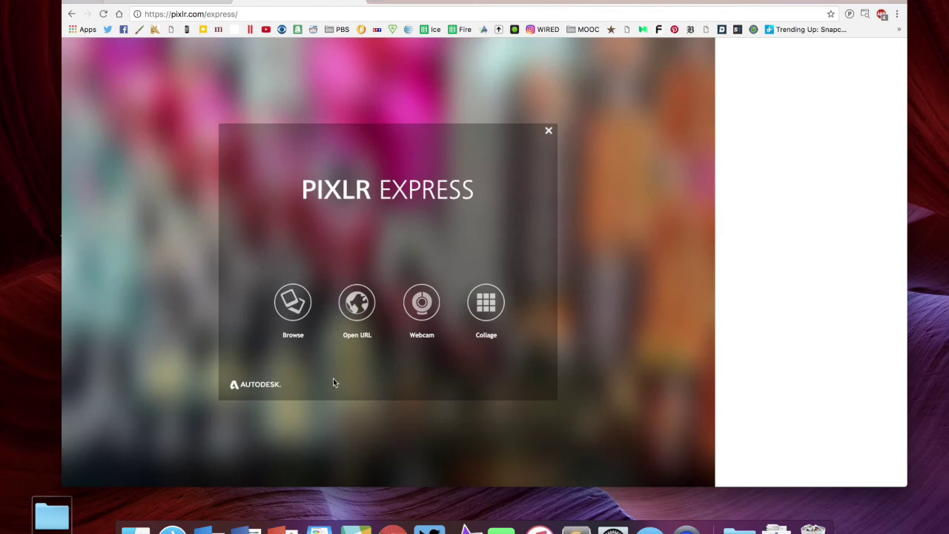
Step: Browse to the FDOM Pics folder and open mcway.JPG, the cove photo
{"action": "left_click", "coordinate": [293, 304]}
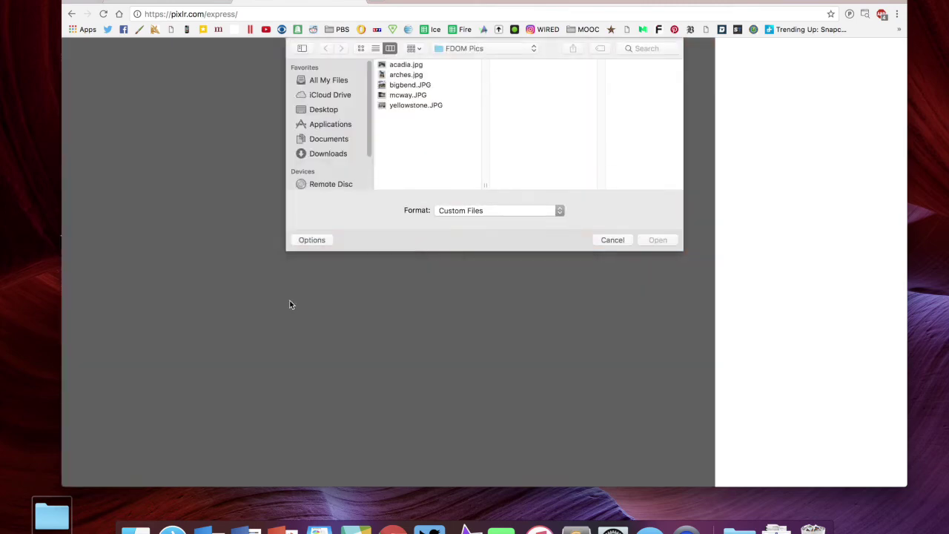
{"action": "double_click", "coordinate": [398, 95]}
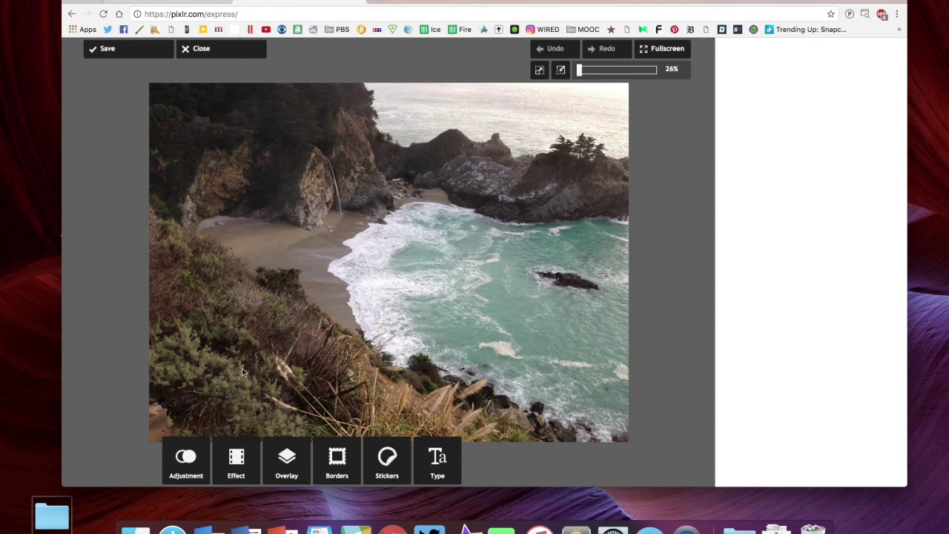
Step: Look through the effect and adjustment panels, then try and cancel the Too old effect
{"action": "left_click", "coordinate": [235, 459]}
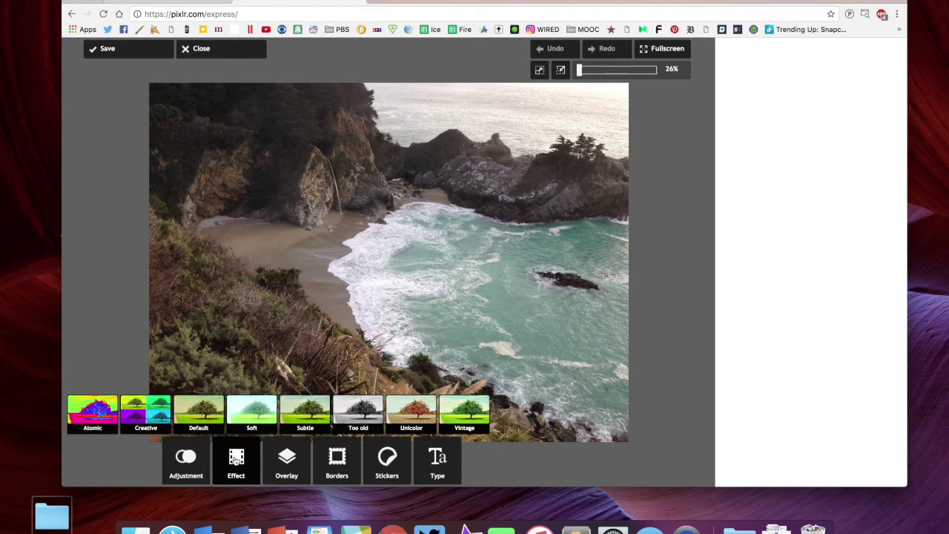
{"action": "left_click", "coordinate": [186, 459]}
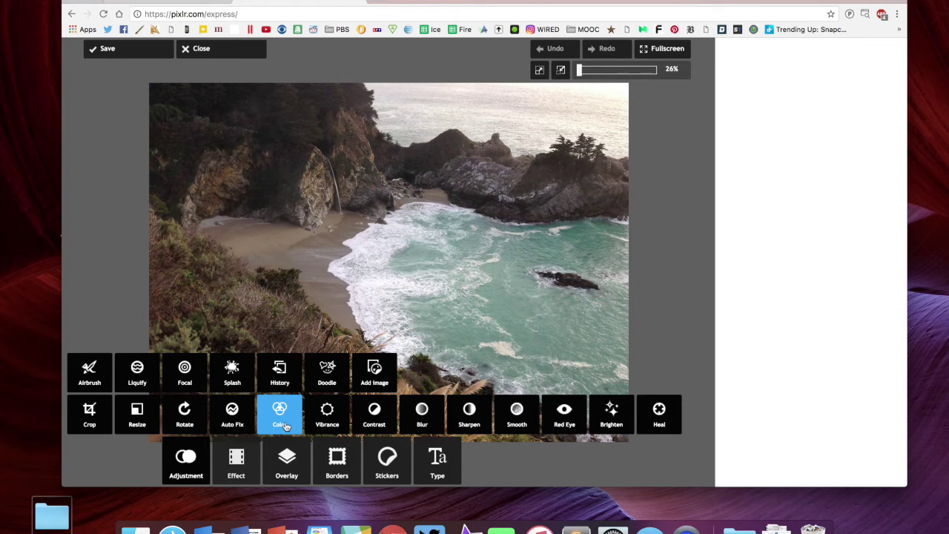
{"action": "left_click", "coordinate": [236, 461]}
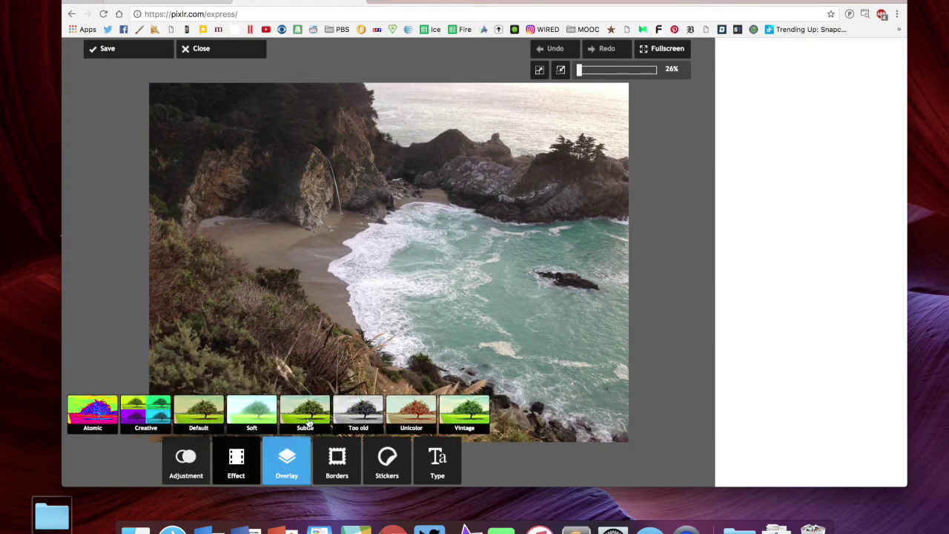
{"action": "left_click", "coordinate": [361, 415]}
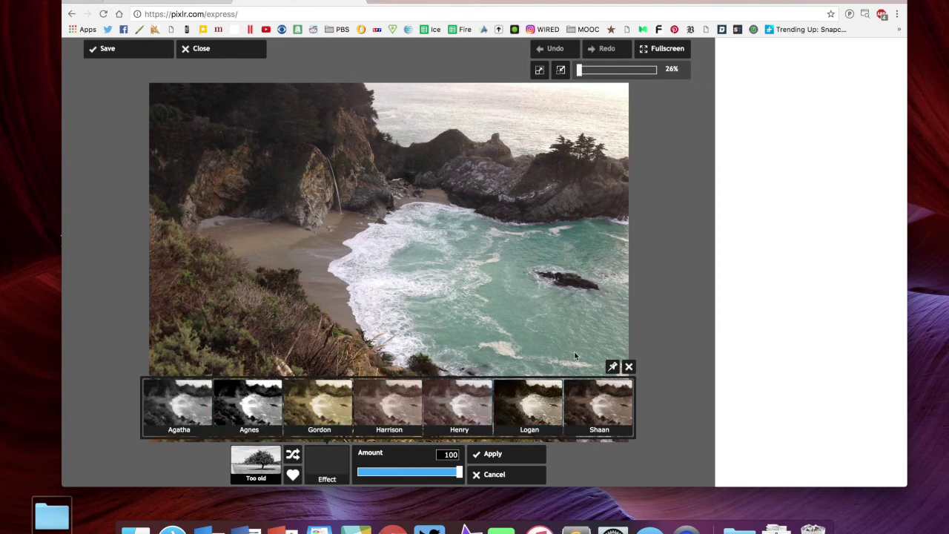
{"action": "left_click", "coordinate": [628, 367]}
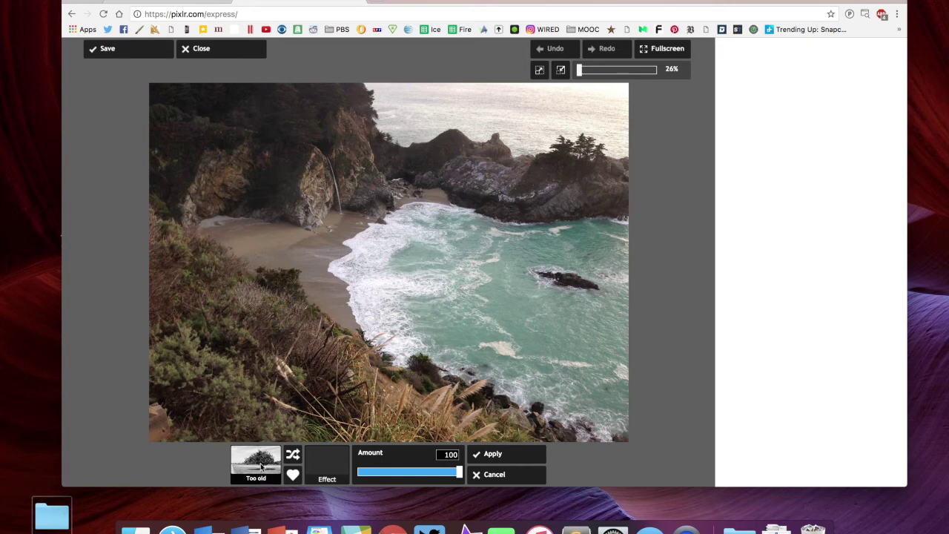
{"action": "left_click", "coordinate": [491, 472]}
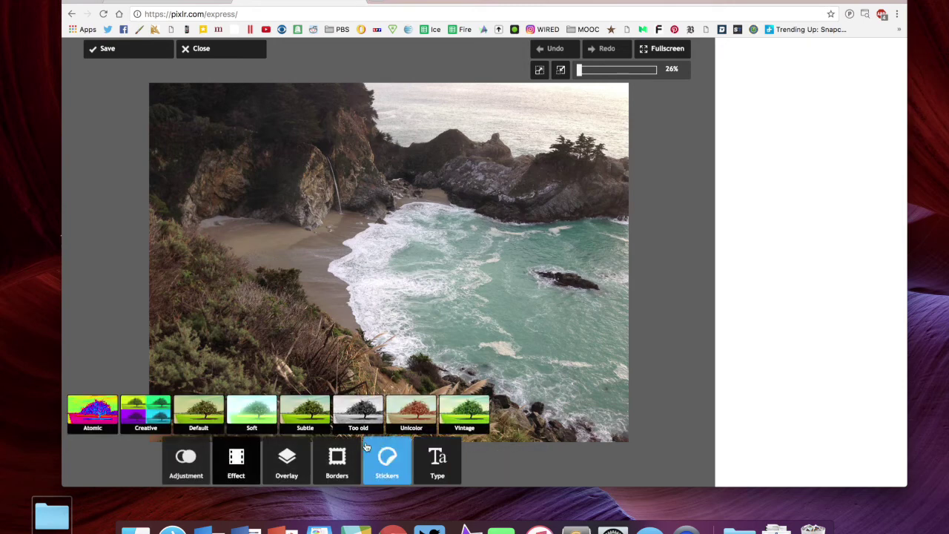
Step: Try the Subtle Merissa and Adrian effects, then apply Sanna at amount 100
{"action": "left_click", "coordinate": [305, 415]}
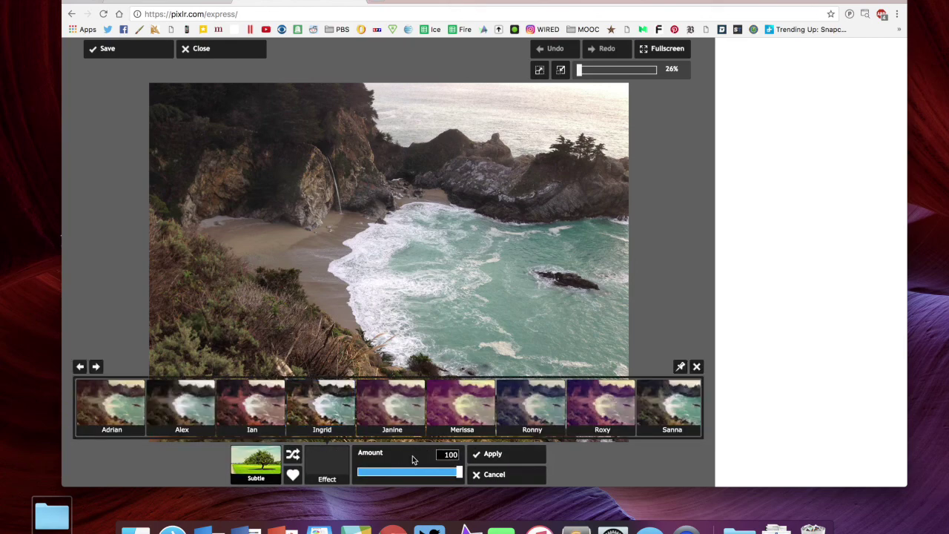
{"action": "left_click", "coordinate": [466, 410]}
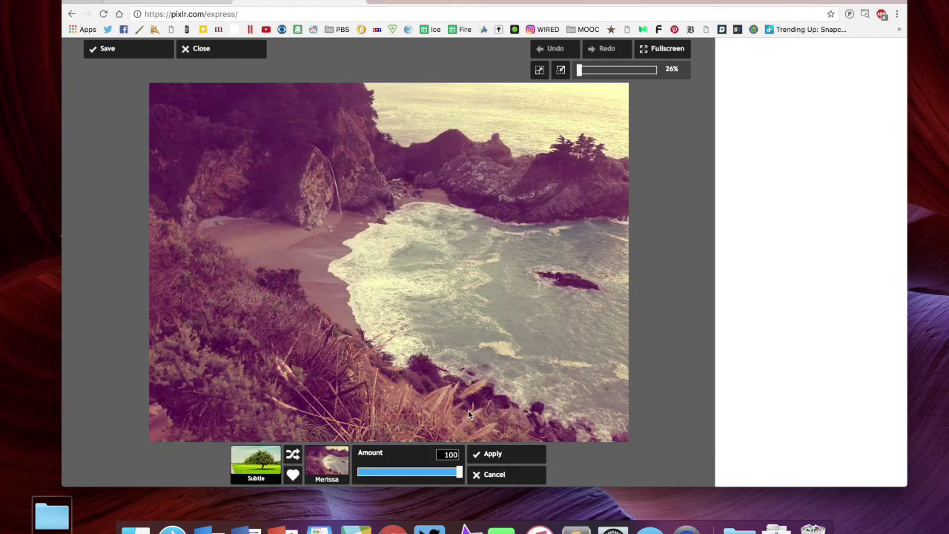
{"action": "left_click", "coordinate": [329, 452]}
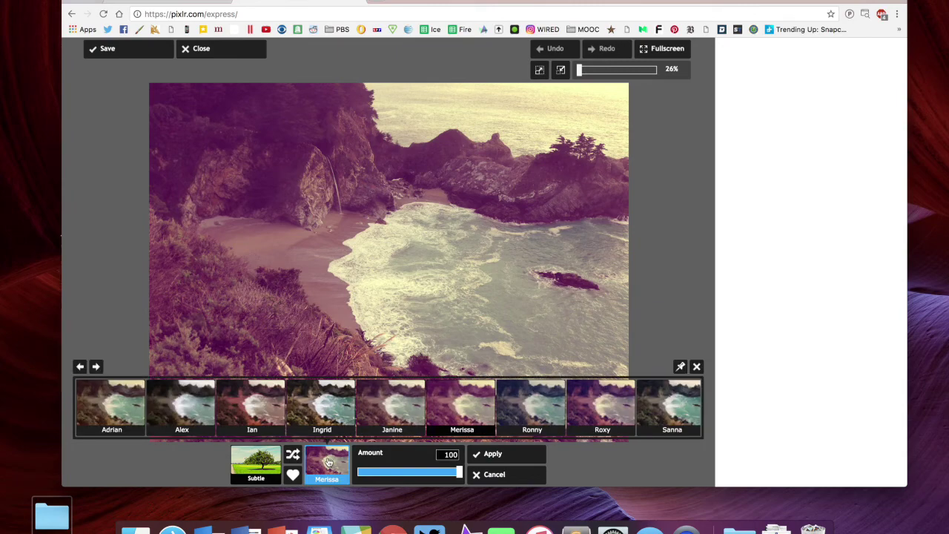
{"action": "left_click", "coordinate": [115, 416]}
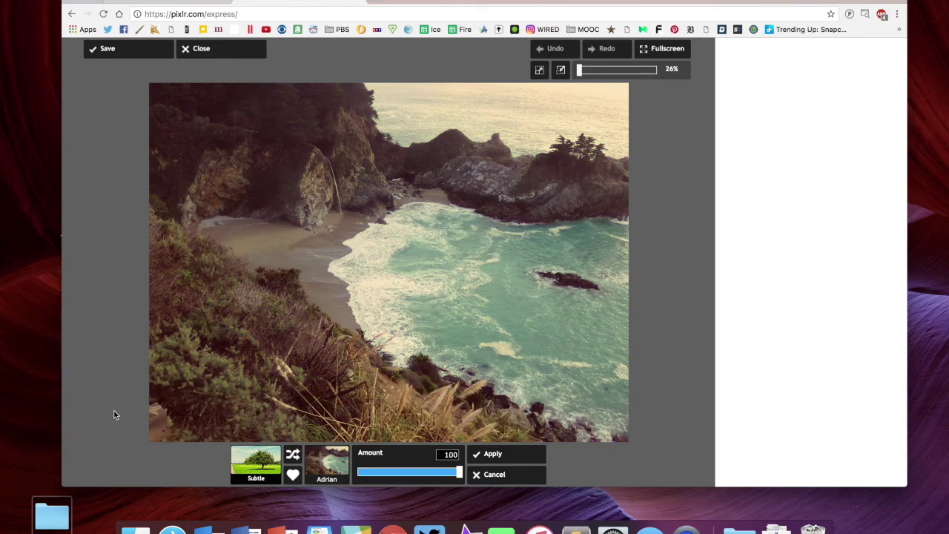
{"action": "left_click", "coordinate": [326, 461]}
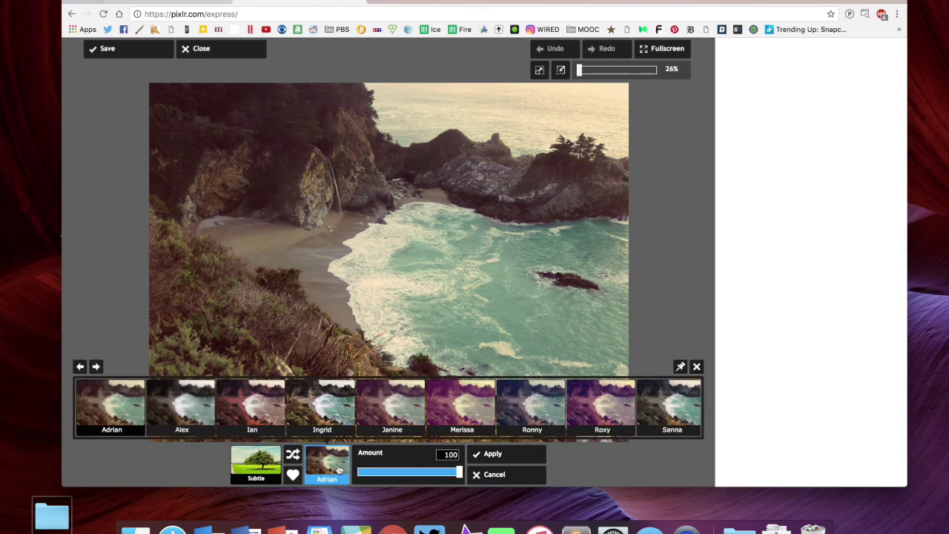
{"action": "left_click", "coordinate": [653, 405]}
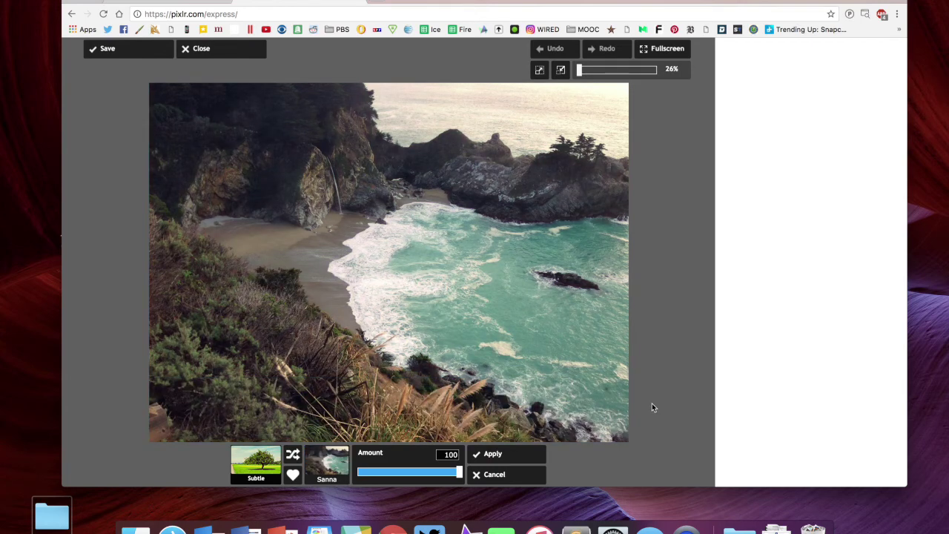
{"action": "mouse_move", "coordinate": [461, 479]}
{"action": "left_mouse_down"}
{"action": "mouse_move", "coordinate": [424, 479]}
{"action": "mouse_move", "coordinate": [467, 479]}
{"action": "left_mouse_up"}
{"action": "left_click", "coordinate": [493, 453]}
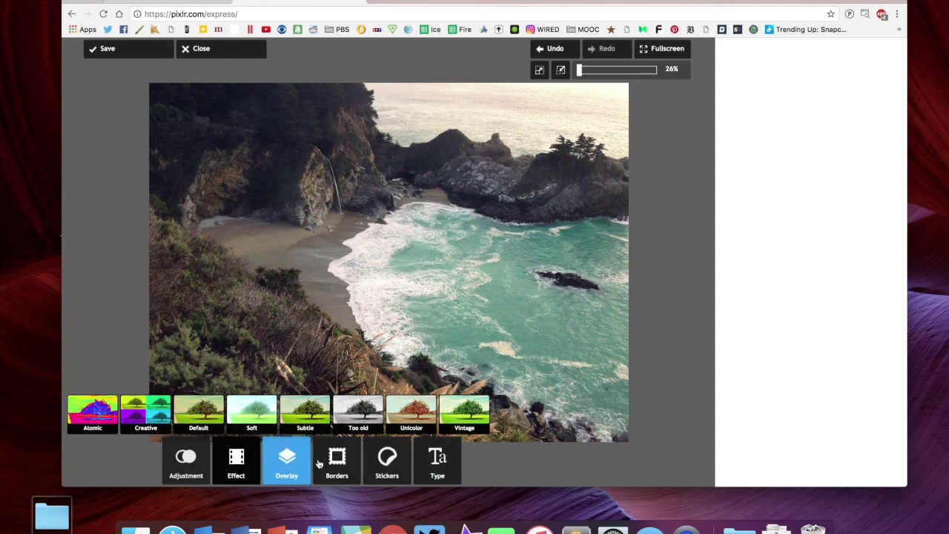
{"action": "left_click", "coordinate": [440, 466]}
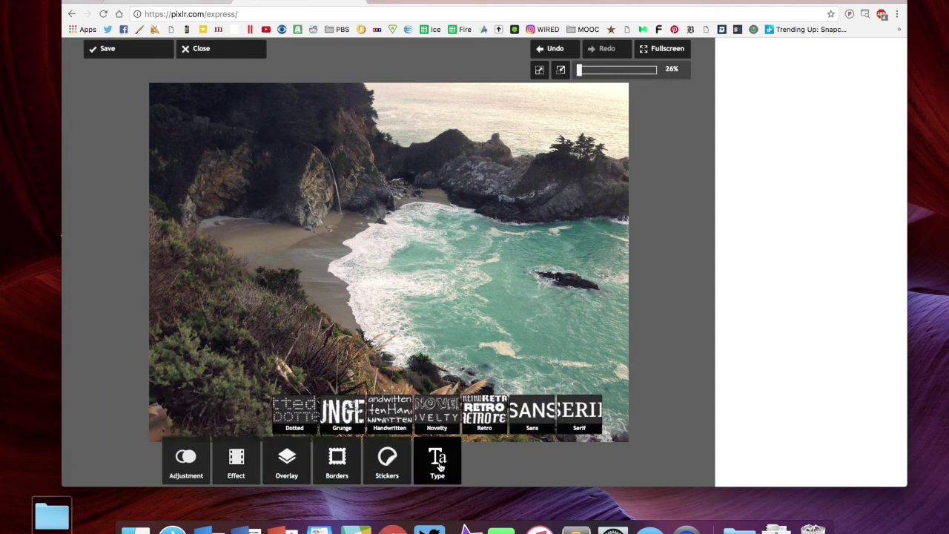
Step: Add a Retro-style text title containing the author's name
{"action": "left_click", "coordinate": [481, 416]}
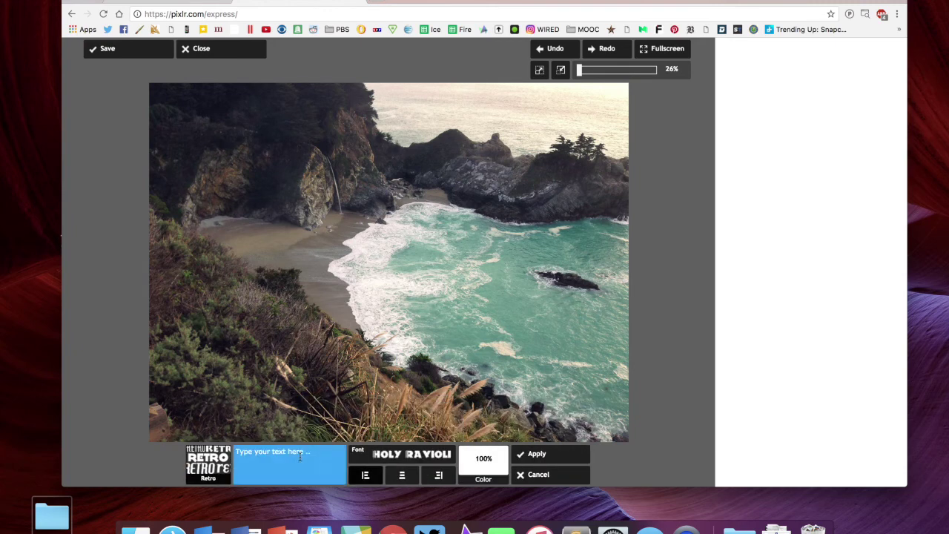
{"action": "left_click", "coordinate": [303, 464]}
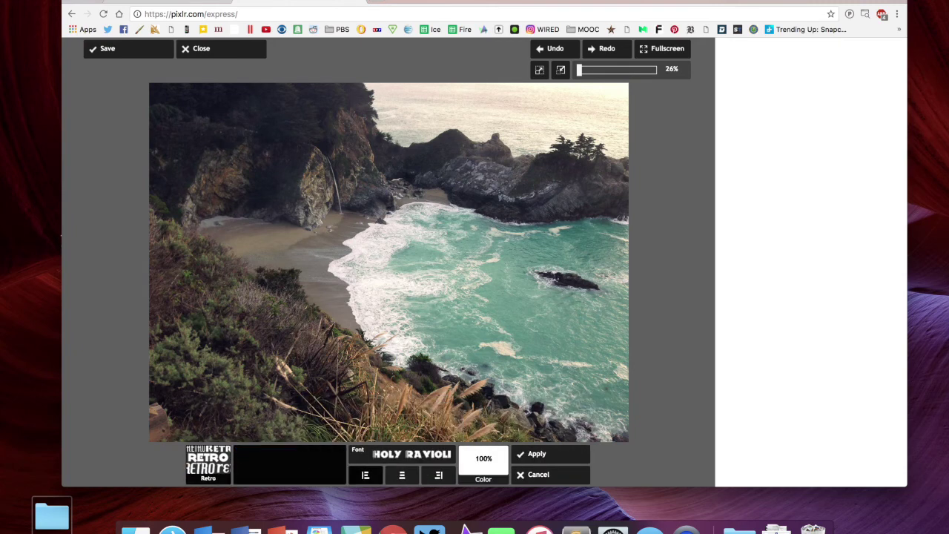
{"action": "type", "text": "Dale Blasingam"}
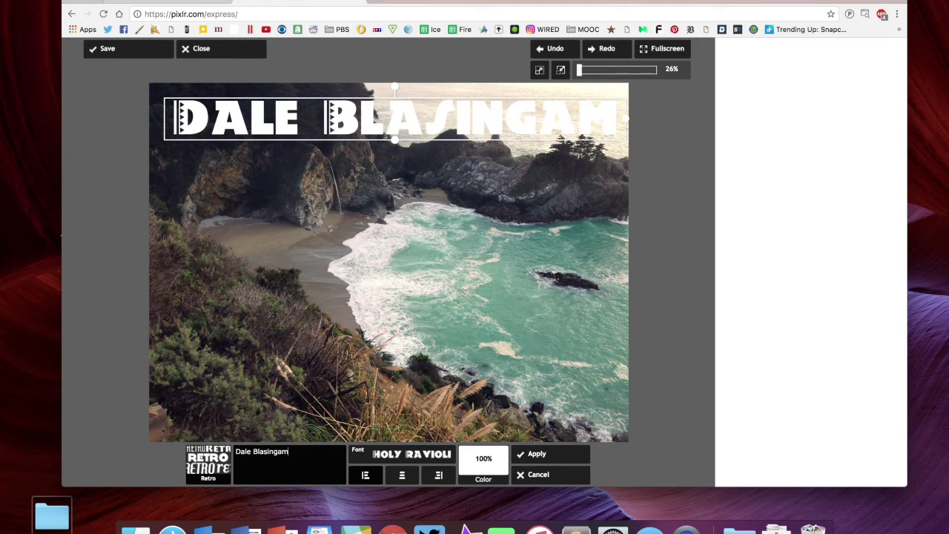
{"action": "type", "text": "e"}
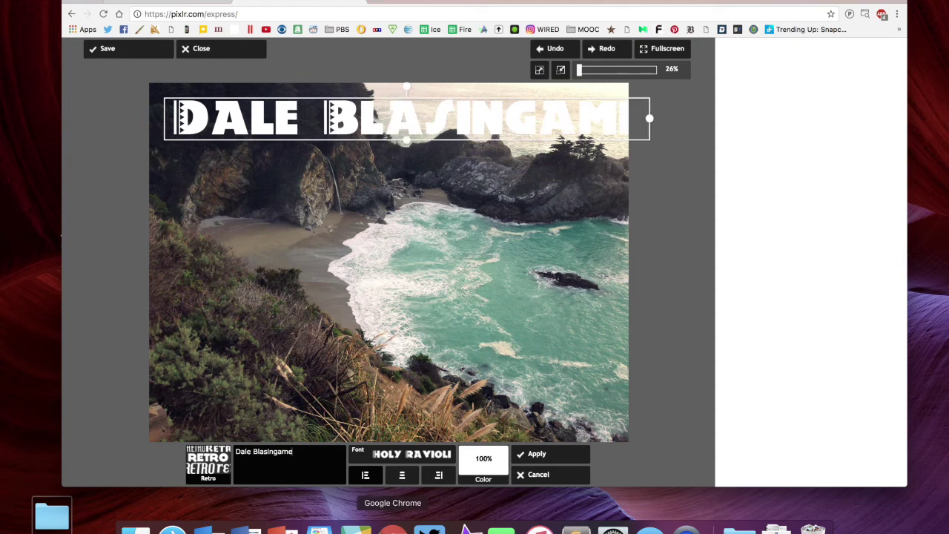
Step: Scroll through the font list and set the title in the Forque font
{"action": "left_click", "coordinate": [406, 456]}
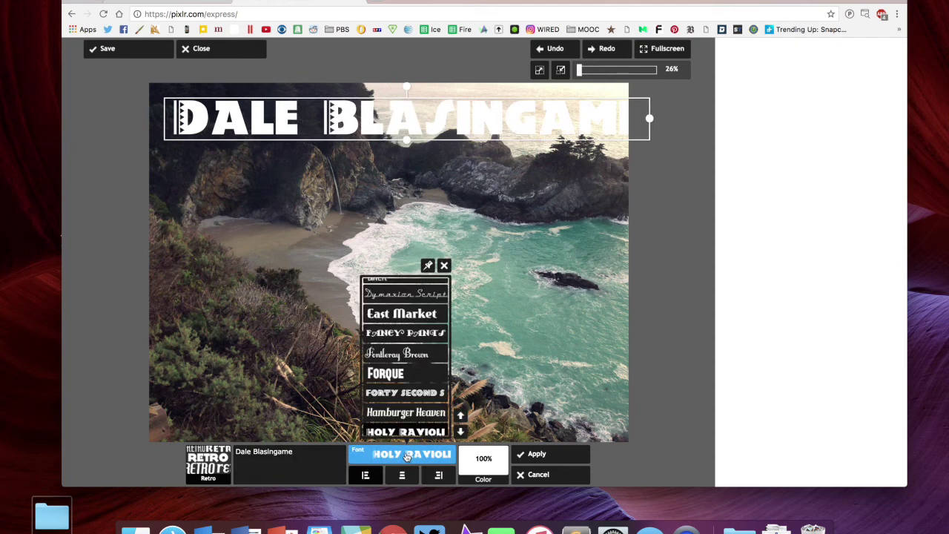
{"action": "left_click", "coordinate": [460, 418]}
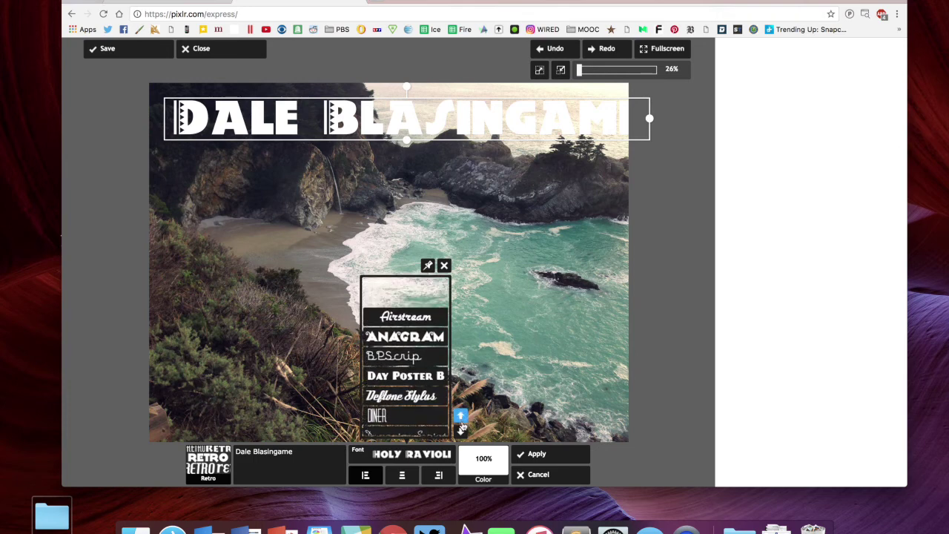
{"action": "left_click", "coordinate": [461, 433]}
{"action": "left_click", "coordinate": [462, 433]}
{"action": "left_click", "coordinate": [461, 433]}
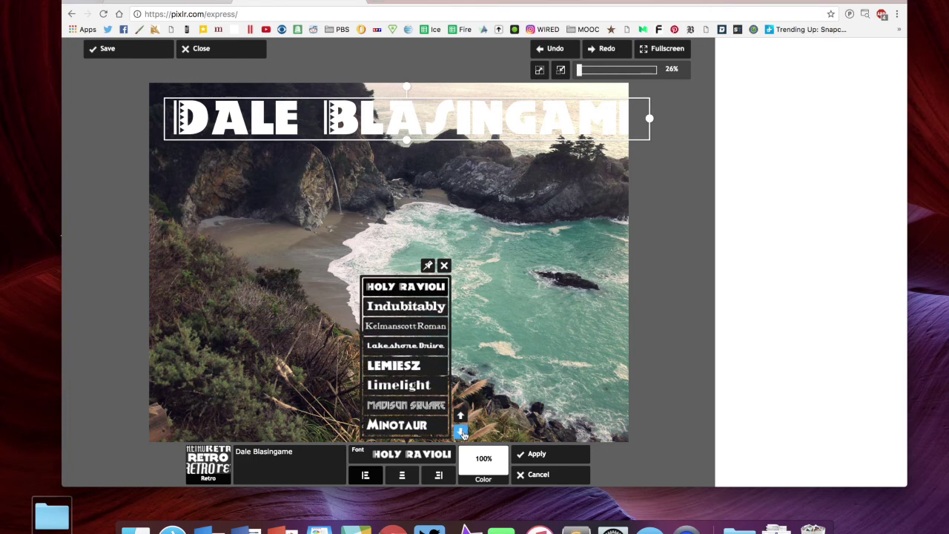
{"action": "left_click", "coordinate": [461, 432]}
{"action": "left_click", "coordinate": [461, 432]}
{"action": "left_click", "coordinate": [461, 433]}
{"action": "left_click", "coordinate": [460, 433]}
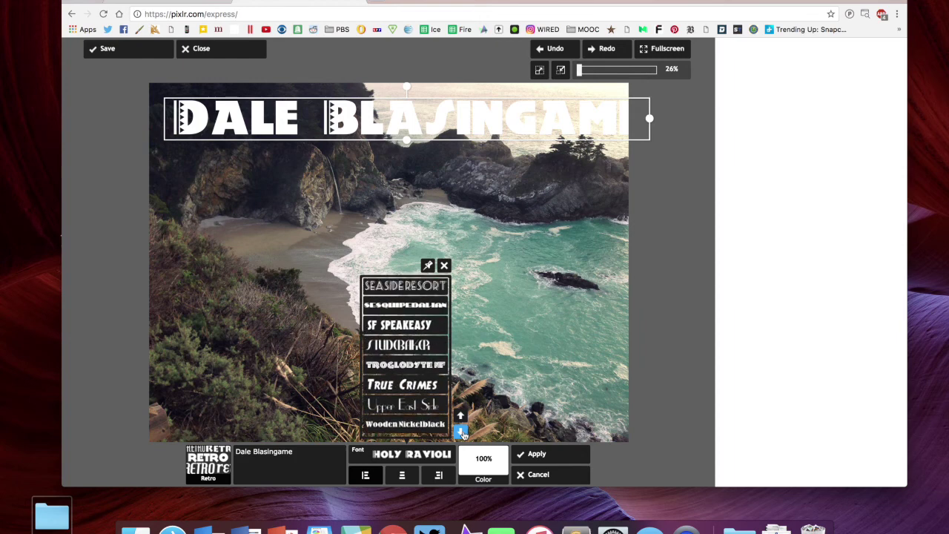
{"action": "left_click", "coordinate": [461, 417]}
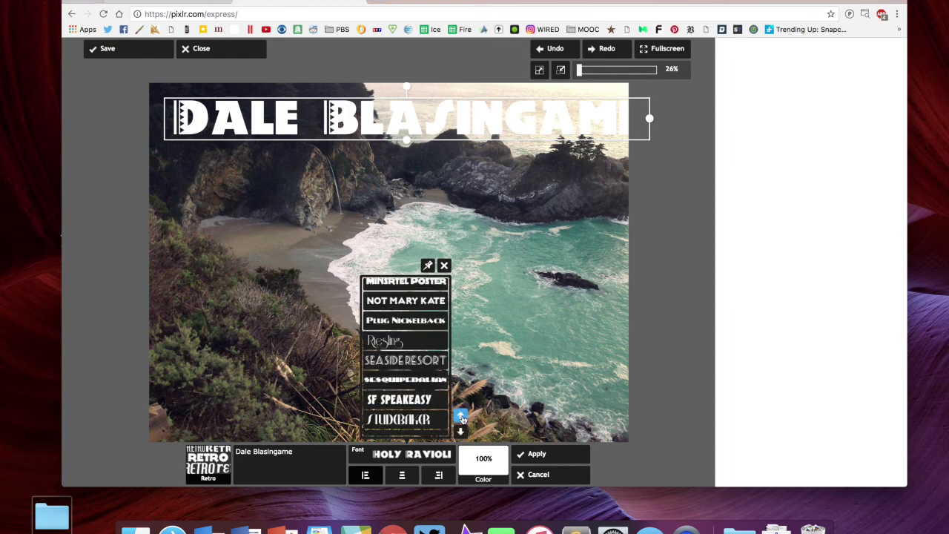
{"action": "left_click", "coordinate": [461, 417]}
{"action": "left_click", "coordinate": [461, 417]}
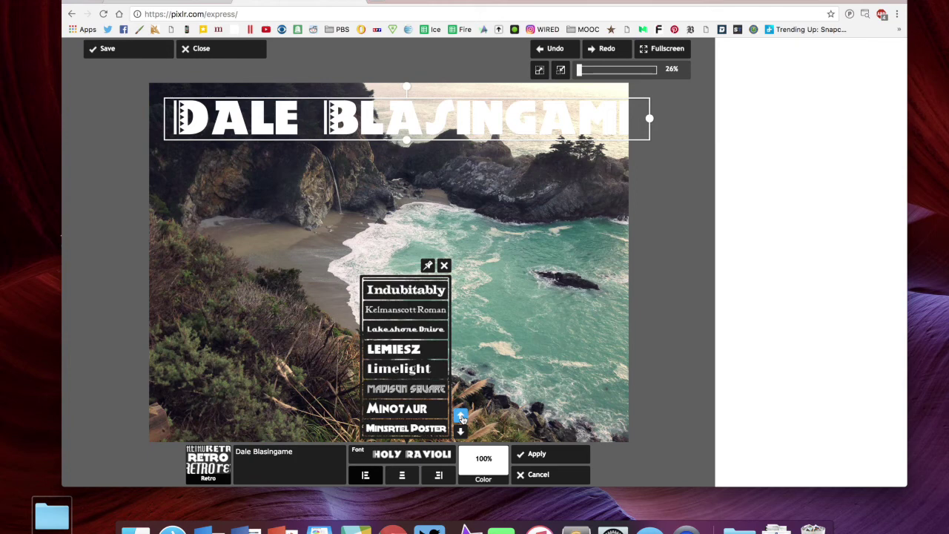
{"action": "left_click", "coordinate": [461, 417]}
{"action": "left_click", "coordinate": [461, 417]}
{"action": "left_click", "coordinate": [461, 417]}
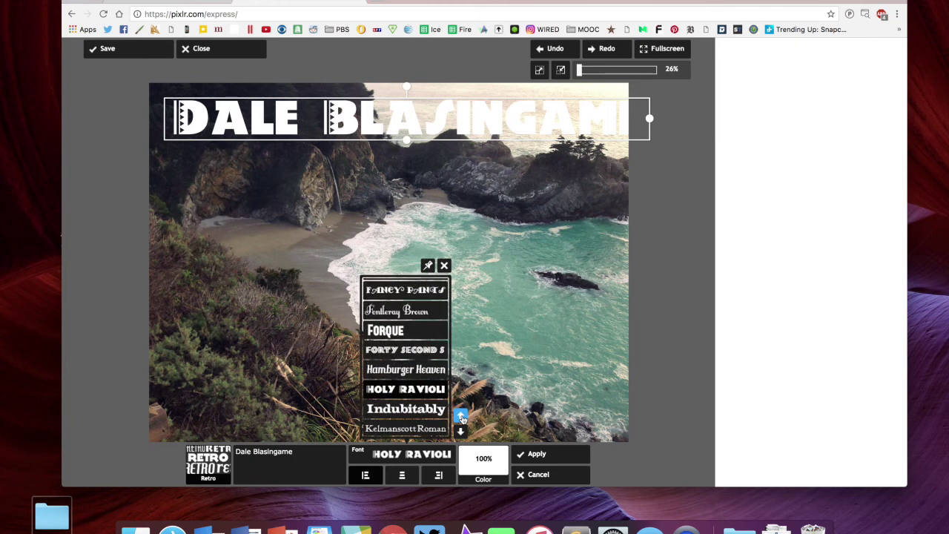
{"action": "left_click", "coordinate": [395, 333]}
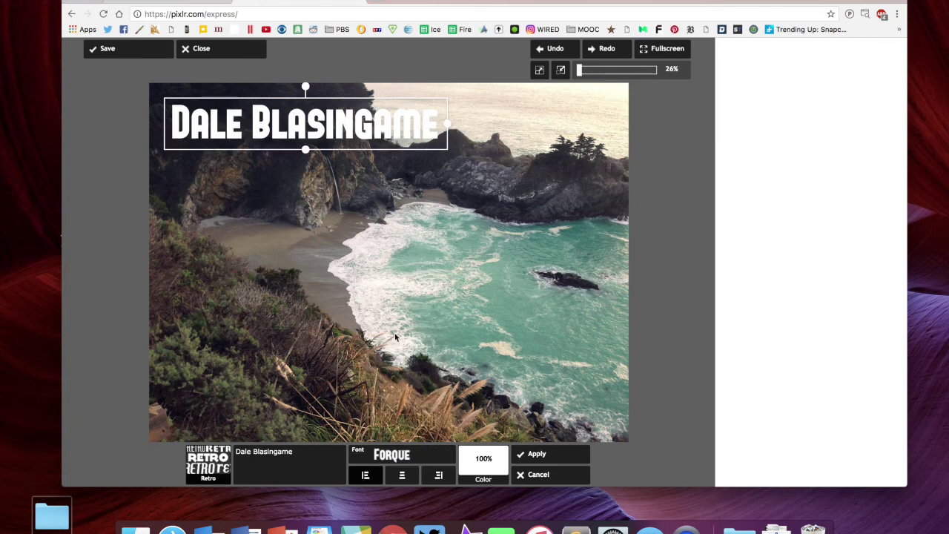
{"action": "left_click", "coordinate": [490, 464]}
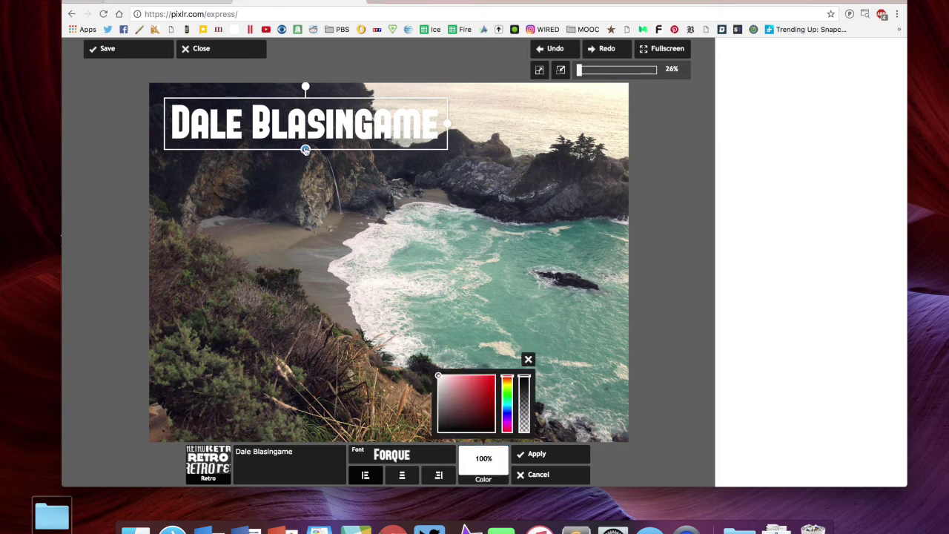
Step: Scale the name down to a small top-left caption and dismiss the save dialog unsaved
{"action": "left_click_drag", "start_coordinate": [305, 150], "coordinate": [209, 104]}
{"action": "left_click", "coordinate": [131, 48]}
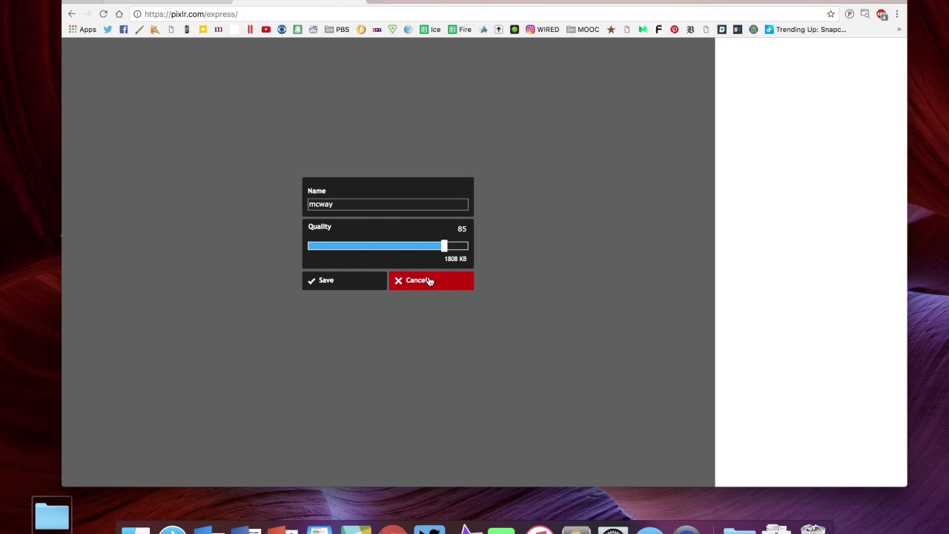
{"action": "left_click", "coordinate": [426, 281]}
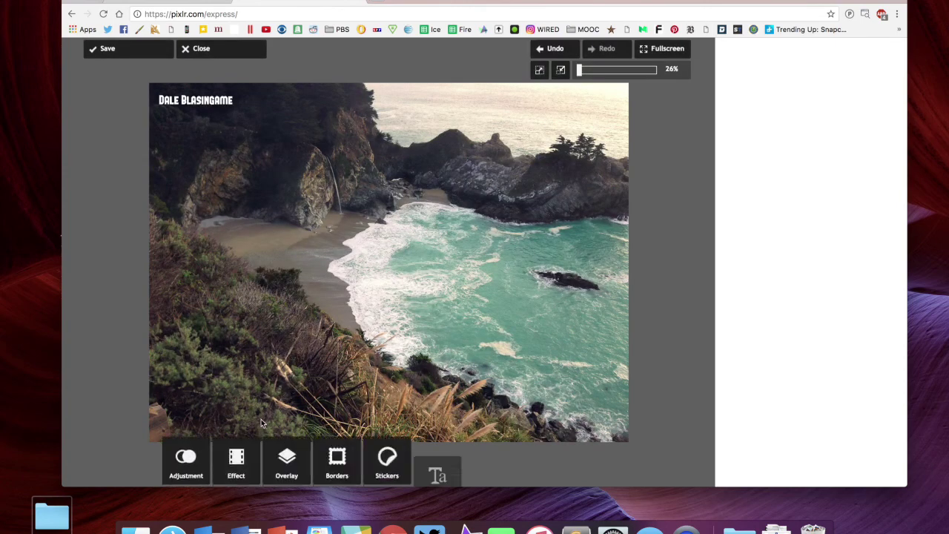
Step: Resize the photo to 600 px wide (600 × 450)
{"action": "left_click", "coordinate": [185, 459]}
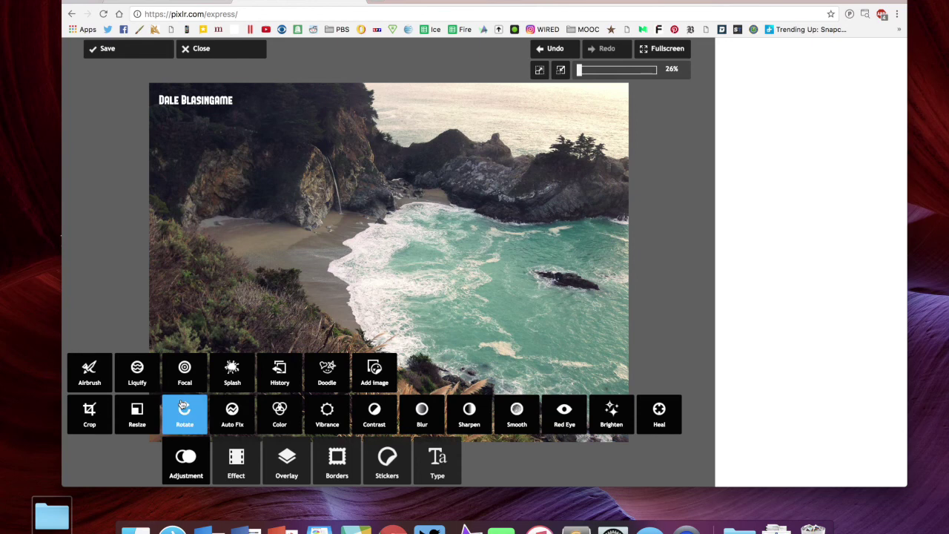
{"action": "left_click", "coordinate": [137, 413]}
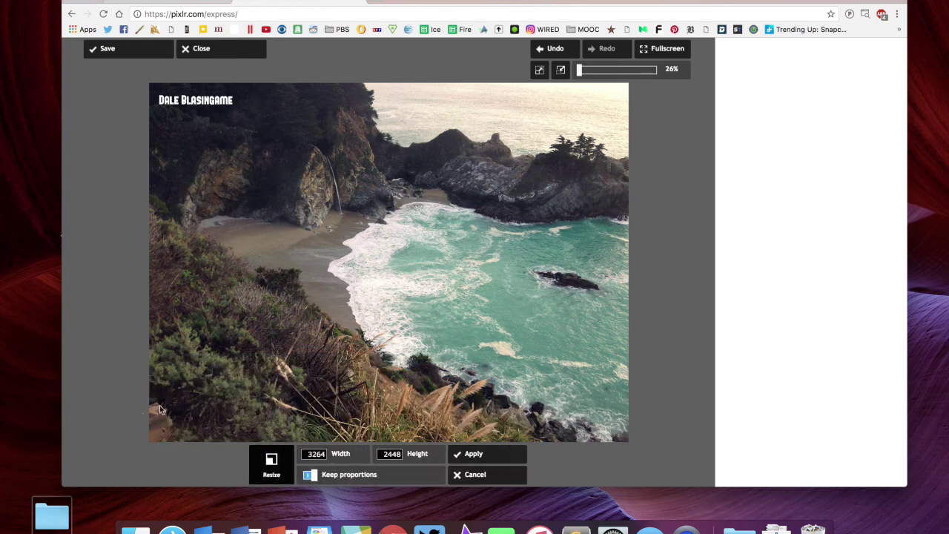
{"action": "double_click", "coordinate": [317, 452]}
{"action": "type", "text": "600"}
{"action": "left_click", "coordinate": [468, 455]}
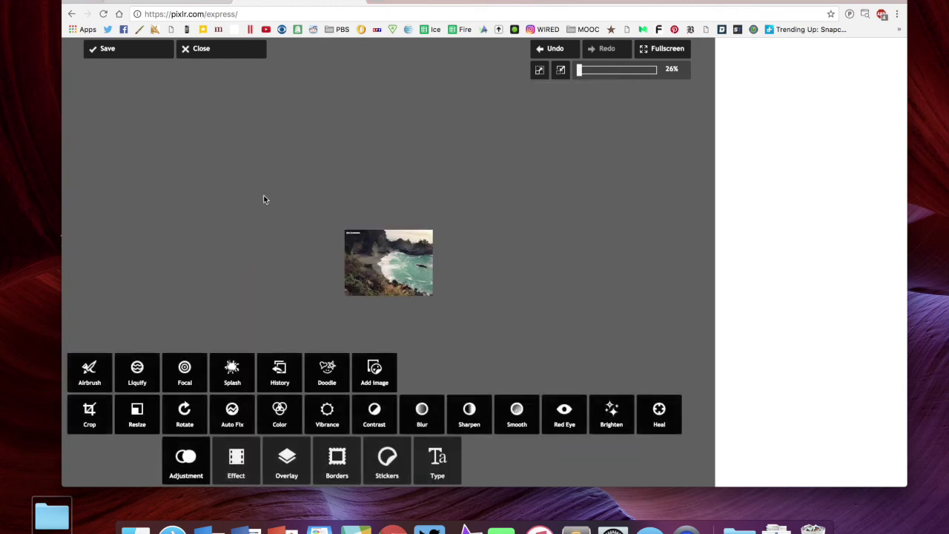
Step: Save it as JPEG mcway at quality 95 in FDOM Pics, replacing the existing file
{"action": "left_click", "coordinate": [166, 50]}
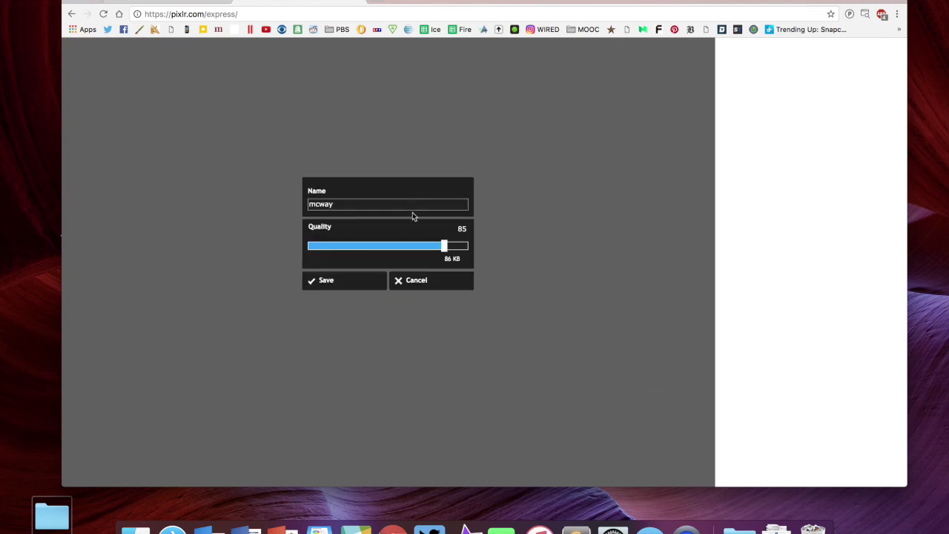
{"action": "left_click_drag", "start_coordinate": [445, 246], "coordinate": [461, 250]}
{"action": "left_click", "coordinate": [335, 280]}
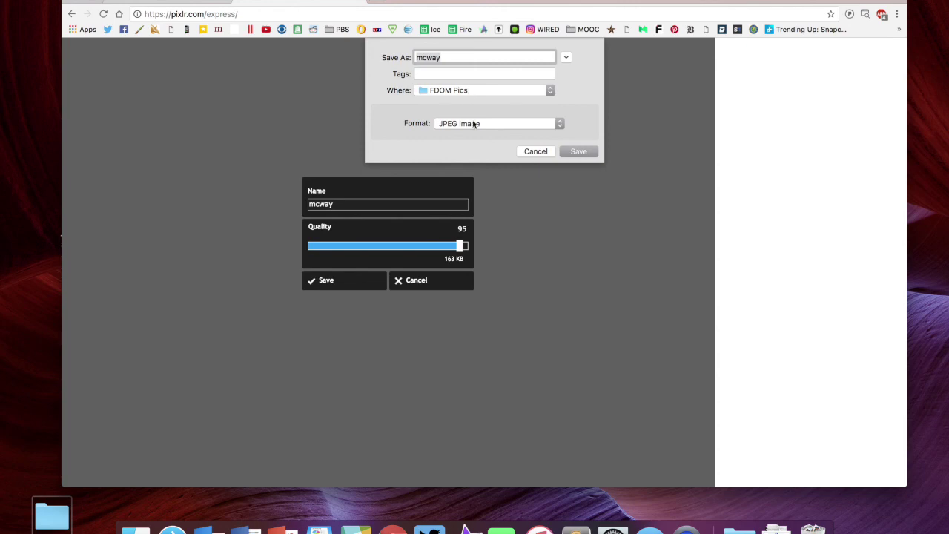
{"action": "left_click", "coordinate": [578, 152]}
{"action": "left_click", "coordinate": [567, 106]}
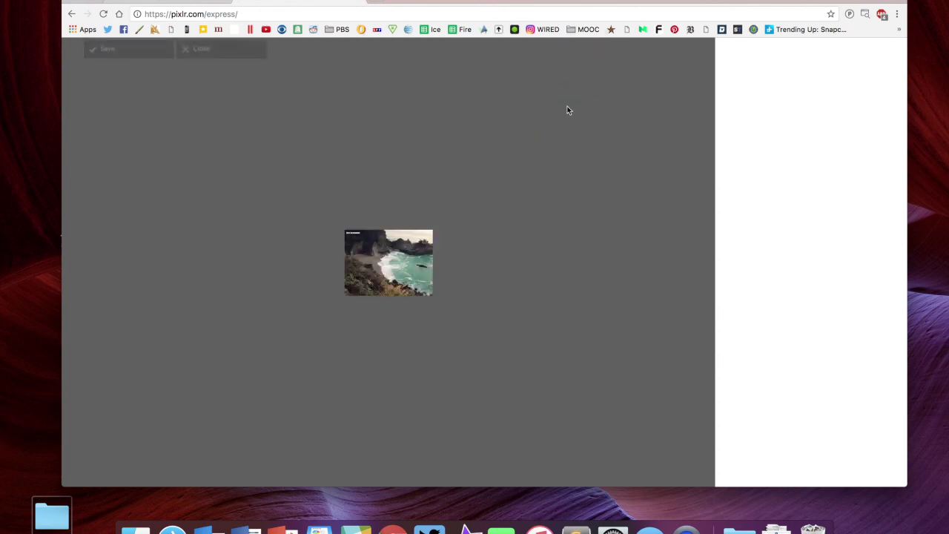
Step: In Finder's FDOM Pics folder, Quick Look acadia and bigbend, then mcway.JPG
{"action": "left_click", "coordinate": [136, 528]}
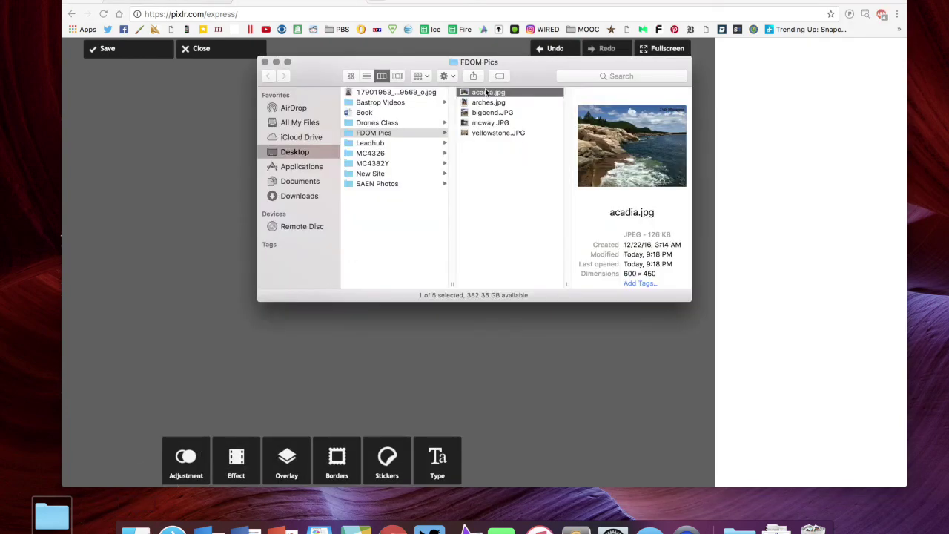
{"action": "key", "text": "space"}
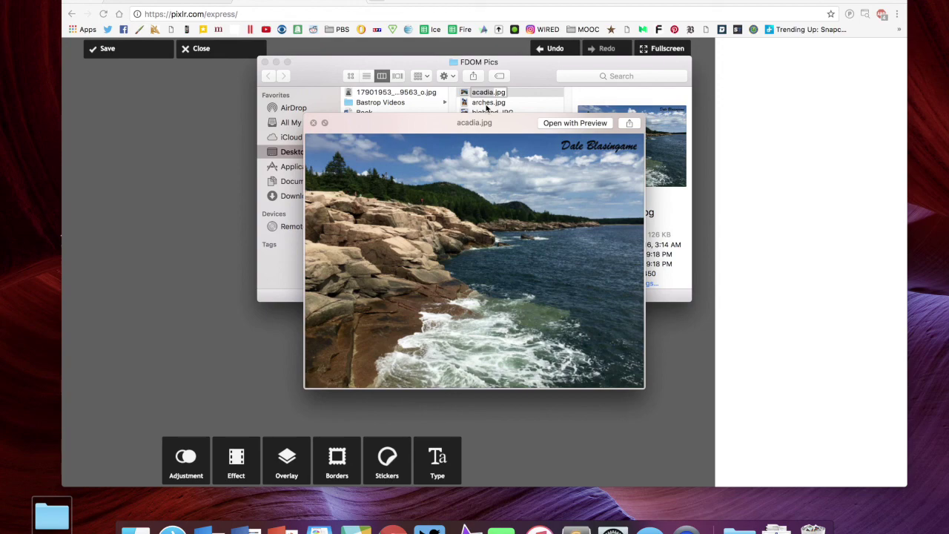
{"action": "left_click", "coordinate": [488, 112]}
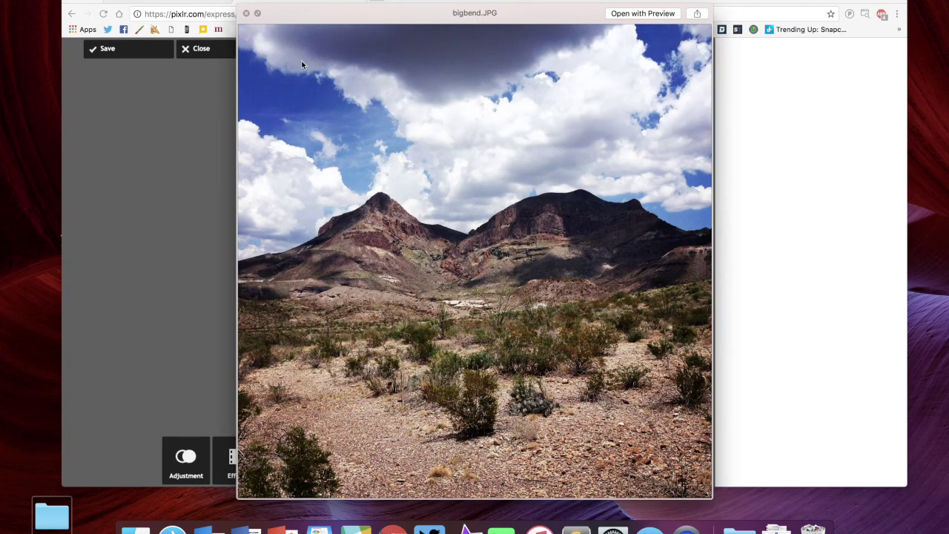
{"action": "key", "text": "Down"}
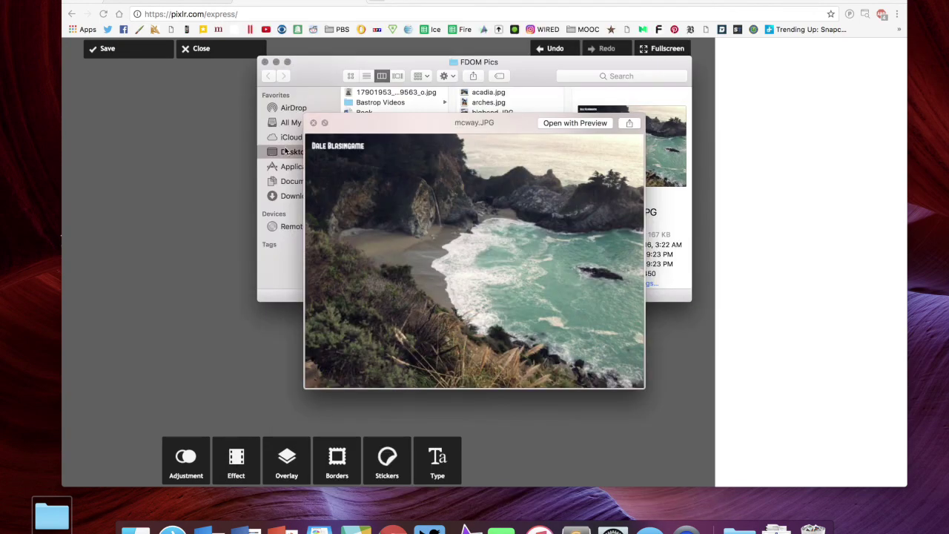